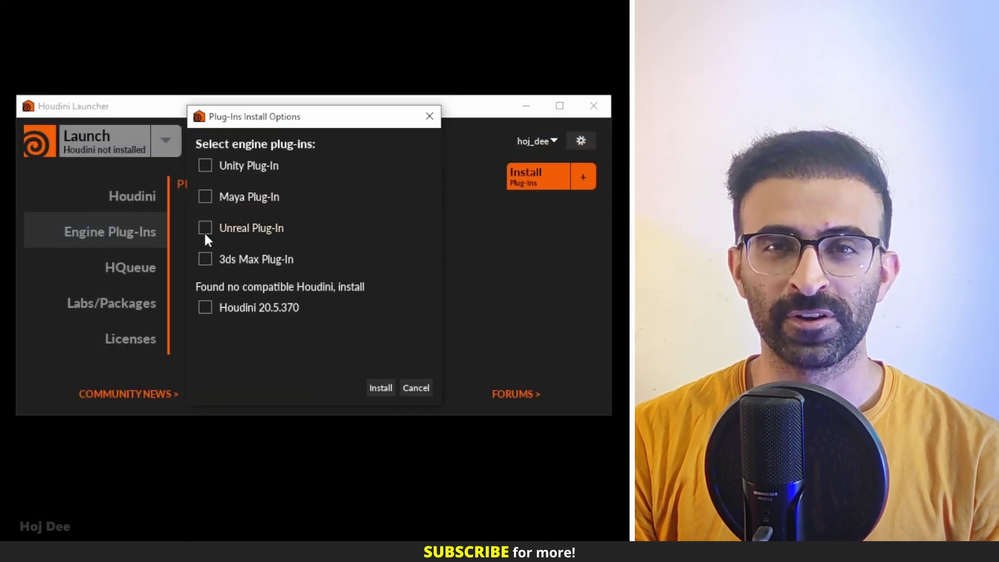
Tick Unreal Plug-In in the Plug-Ins Install Options and start its installation.
left_click(205, 231)
left_click(375, 387)
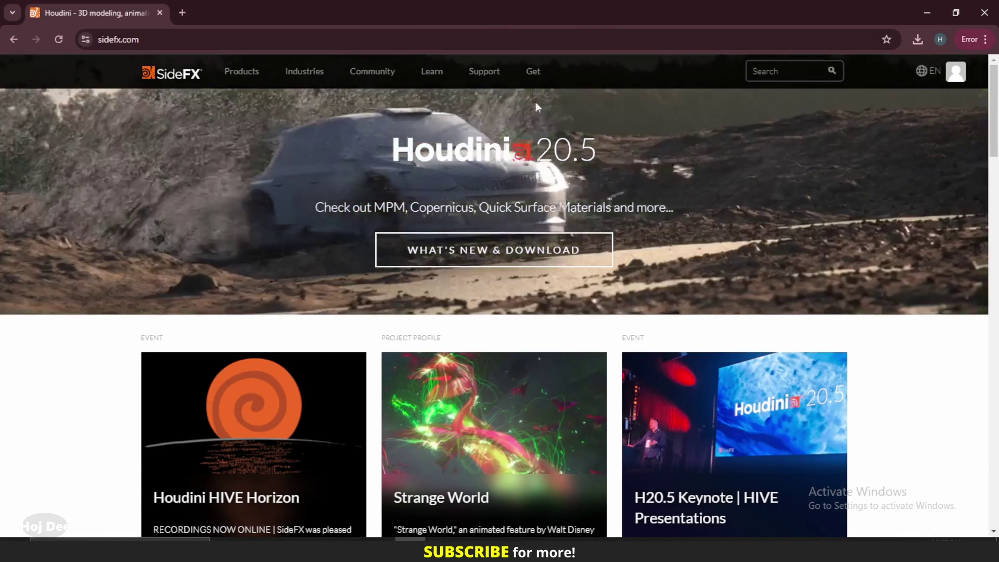
Open Get > Download in a new tab and switch to the Download | SideFX tab.
mouse_move(531, 60)
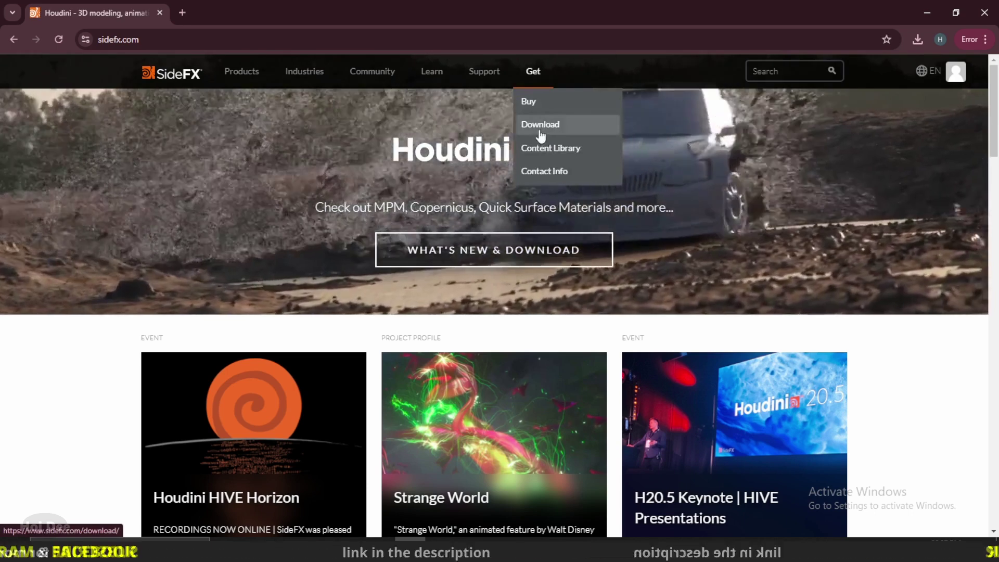
middle_click(540, 134)
left_click(199, 20)
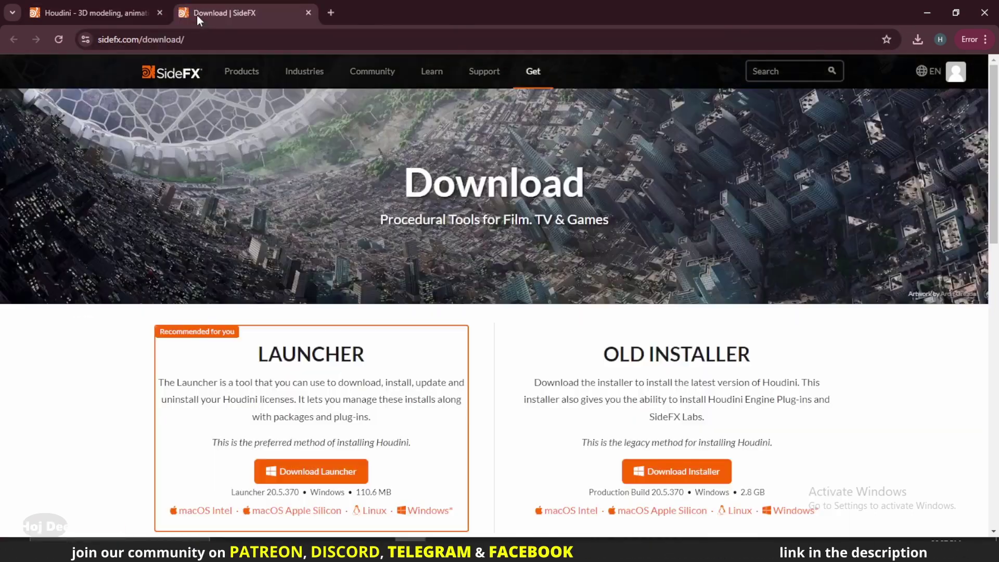
Scroll the Download page to the Licensing Houdini section and its Houdini Apprentice Restrictions button.
scroll(83, 372, "down", 3)
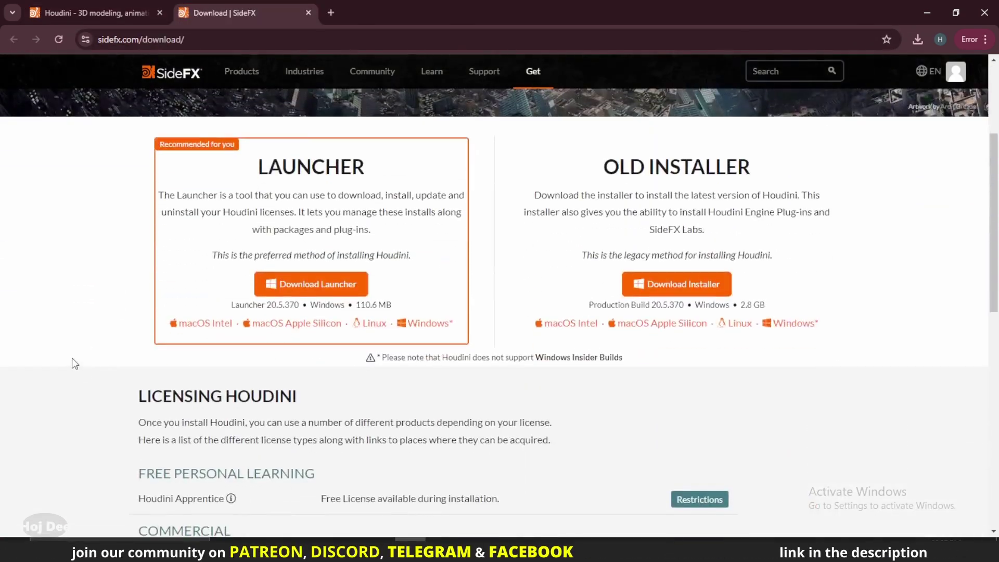
scroll(75, 362, "down", 4)
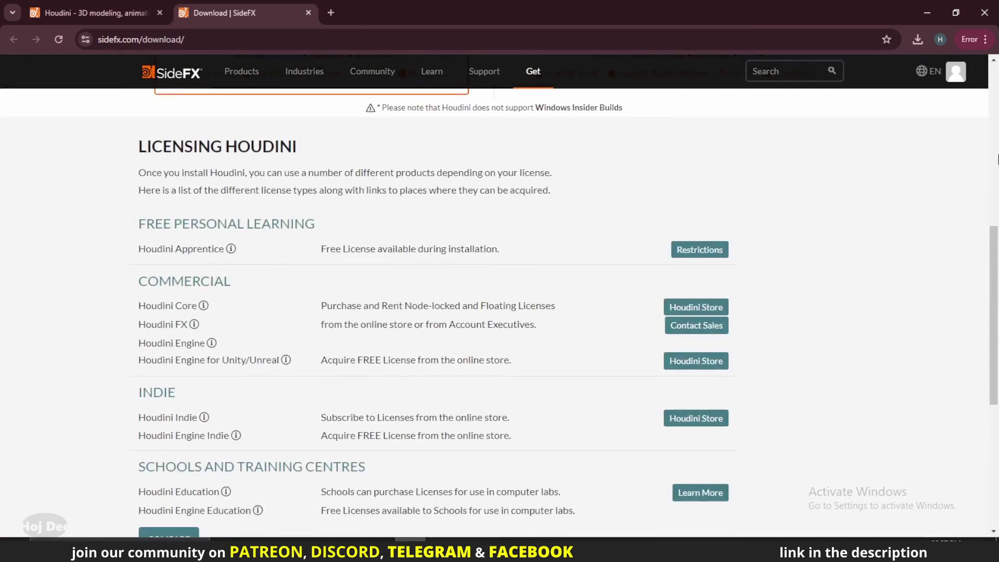
mouse_move(995, 249)
left_mouse_down()
mouse_move(996, 268)
mouse_move(997, 259)
left_mouse_up()
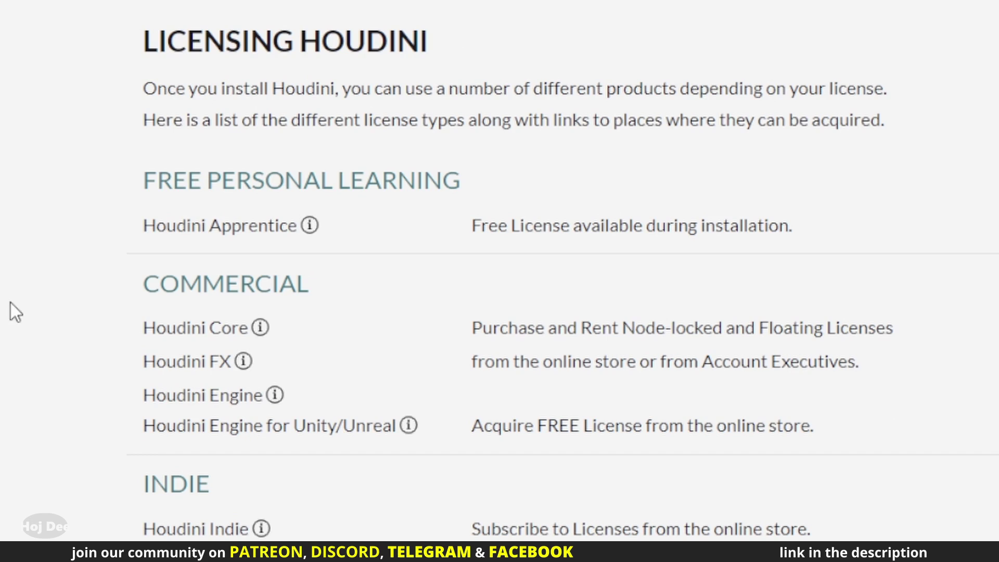
mouse_move(307, 230)
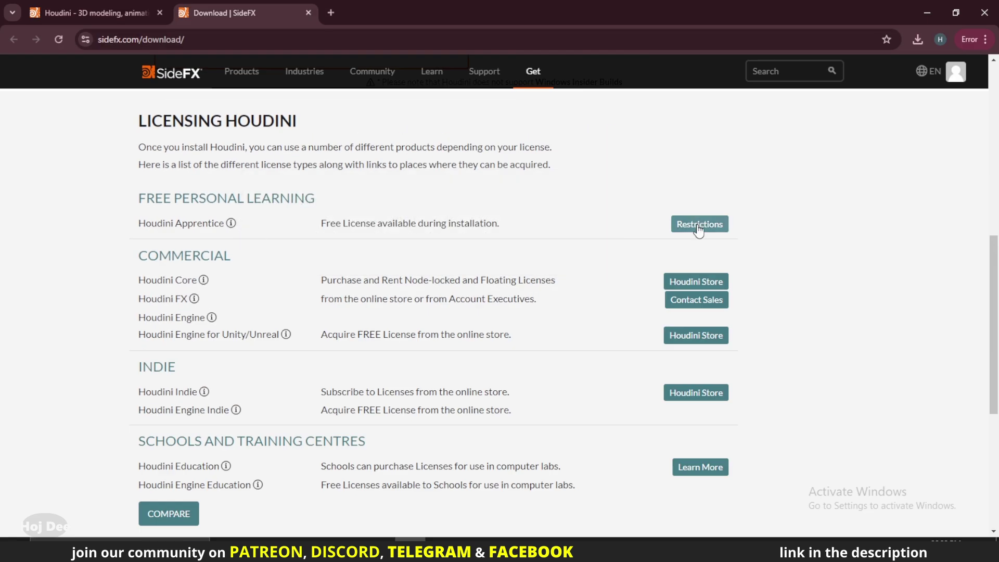
Open the Houdini Apprentice restrictions, read the License to Learn limits, then close that tab.
middle_click(684, 229)
key("ctrl+Tab")
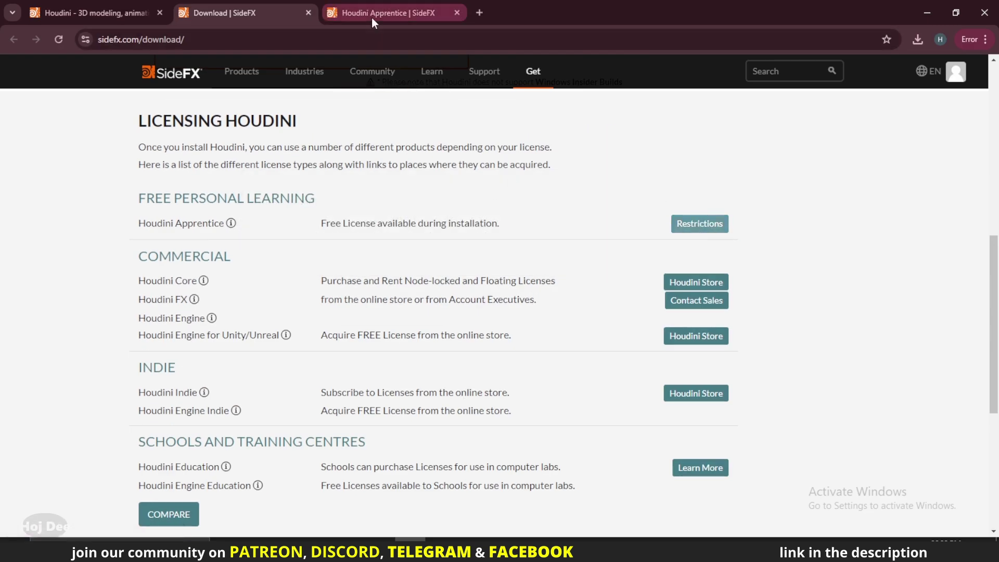
scroll(62, 328, "down", 10)
scroll(65, 326, "down", 1)
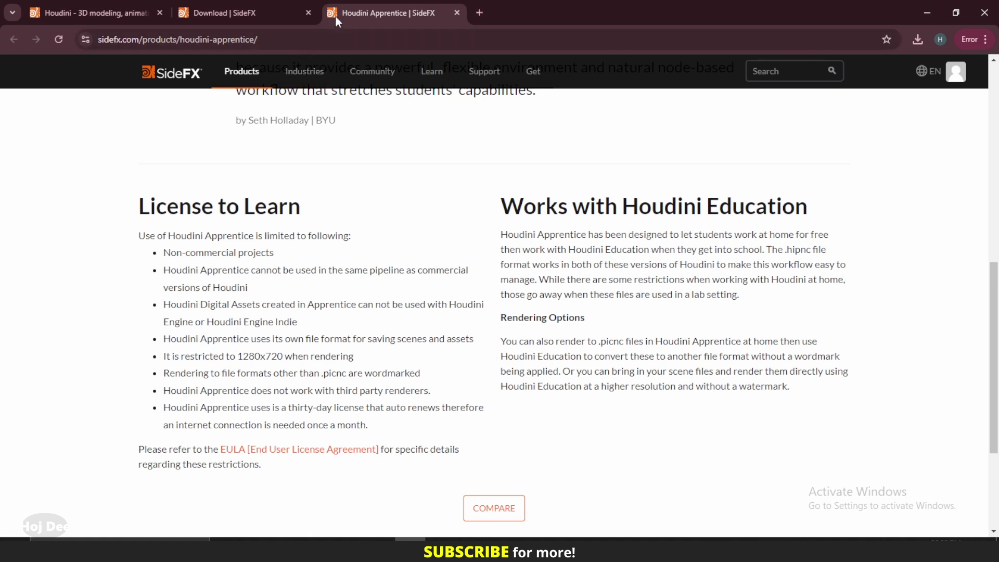
middle_click(352, 19)
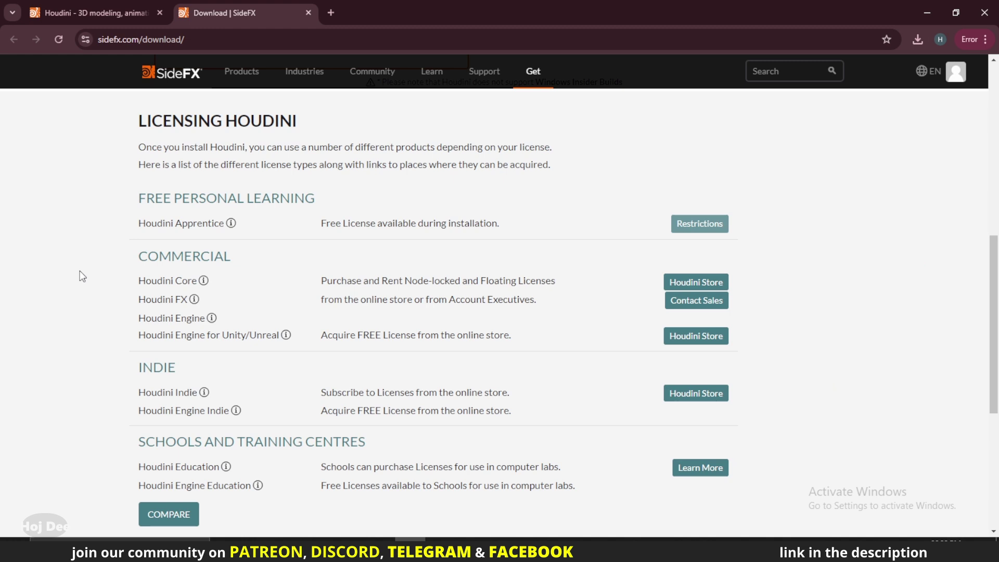
Open the Houdini Store from the Get > Buy menu.
mouse_move(533, 71)
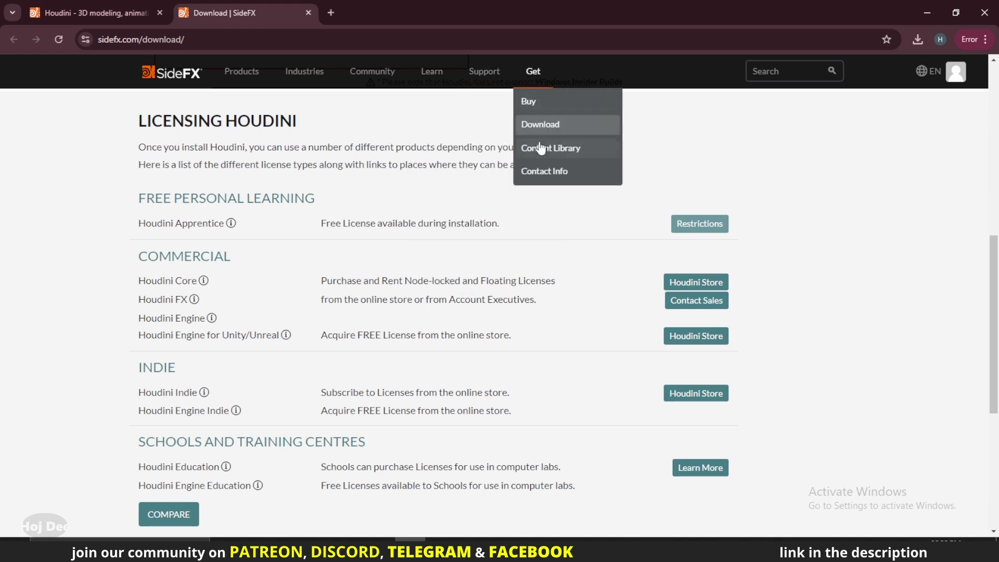
left_click(530, 104)
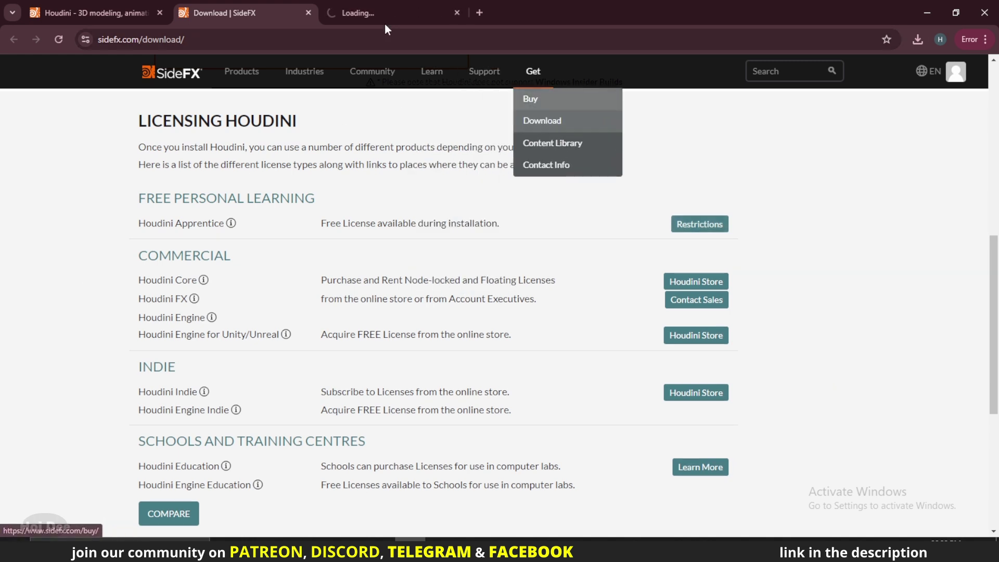
scroll(78, 319, "down", 4)
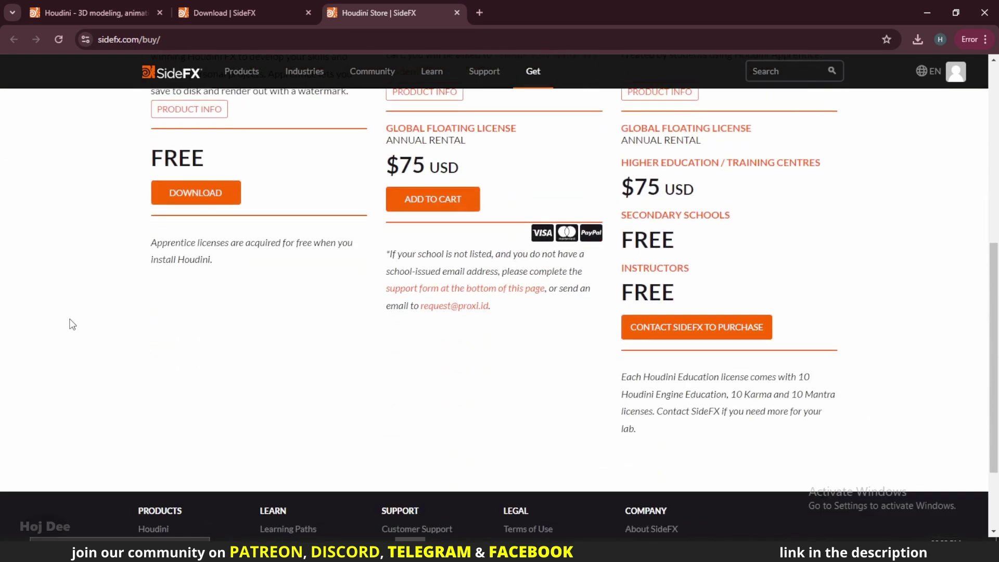
scroll(72, 325, "up", 1)
Compare the Indie, Artists, Studios, Houdini Engine and Karma licence tiers, then close the store.
left_click(311, 132)
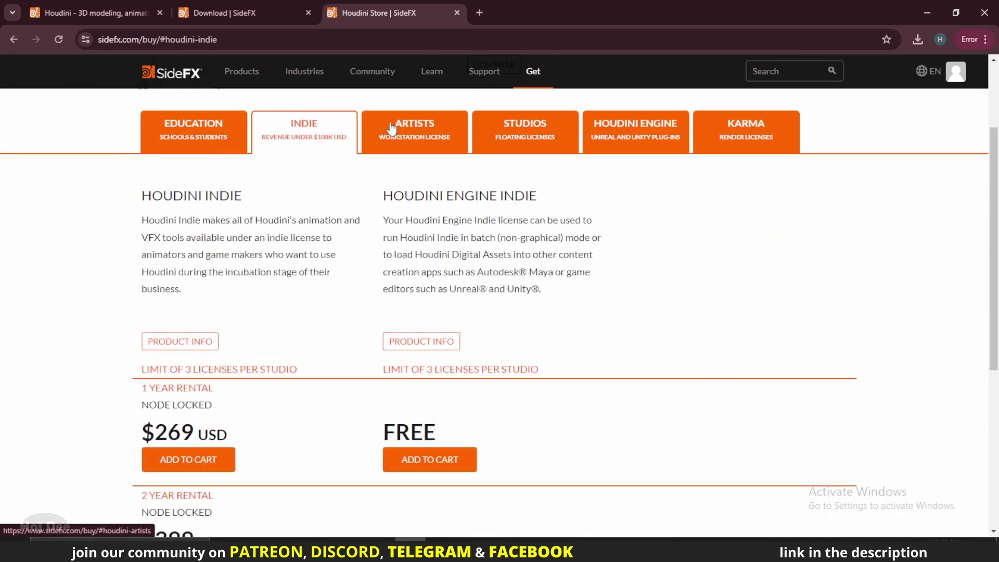
left_click(392, 127)
left_click(531, 128)
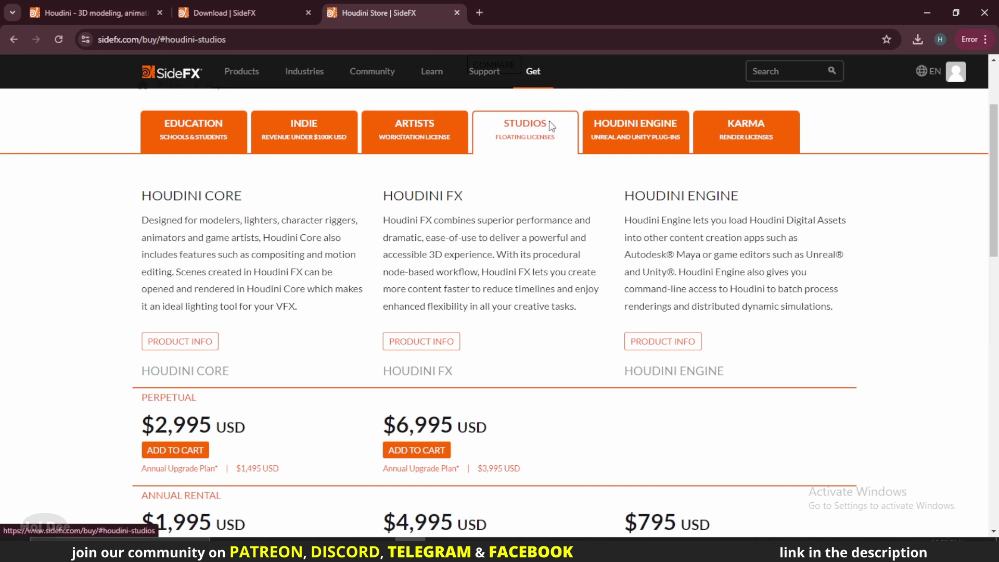
left_click(630, 126)
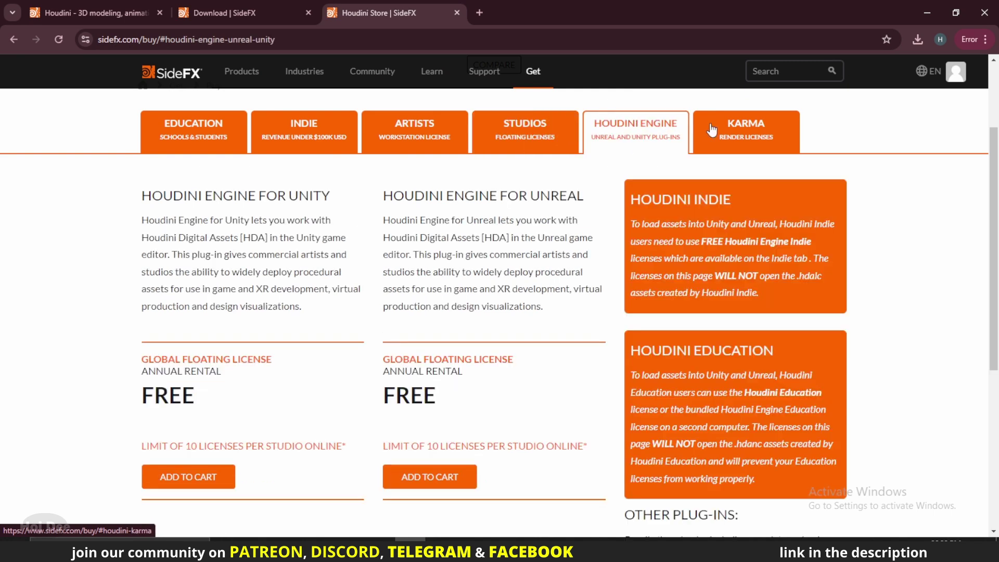
left_click(713, 129)
key("ctrl+w")
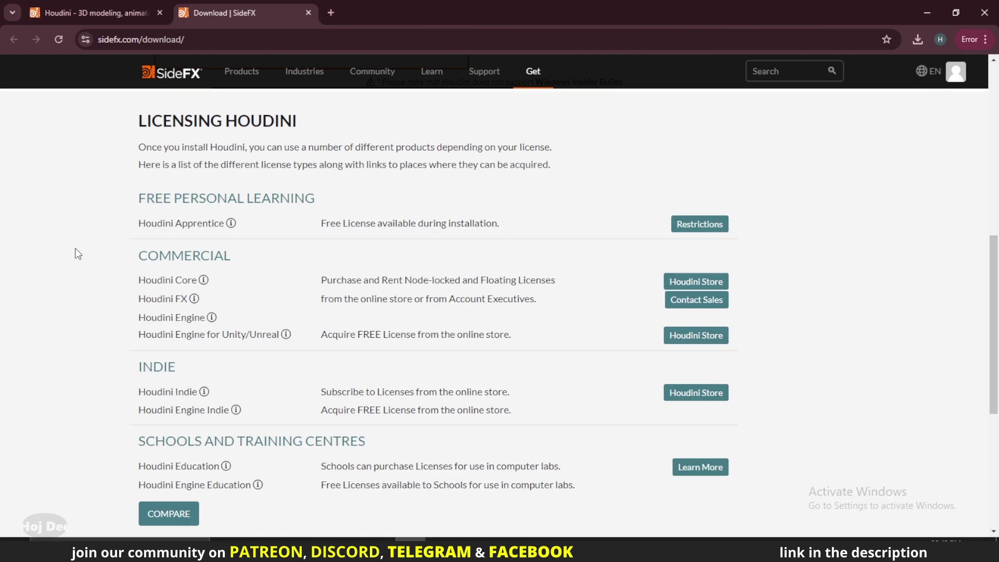
scroll(78, 254, "up", 6)
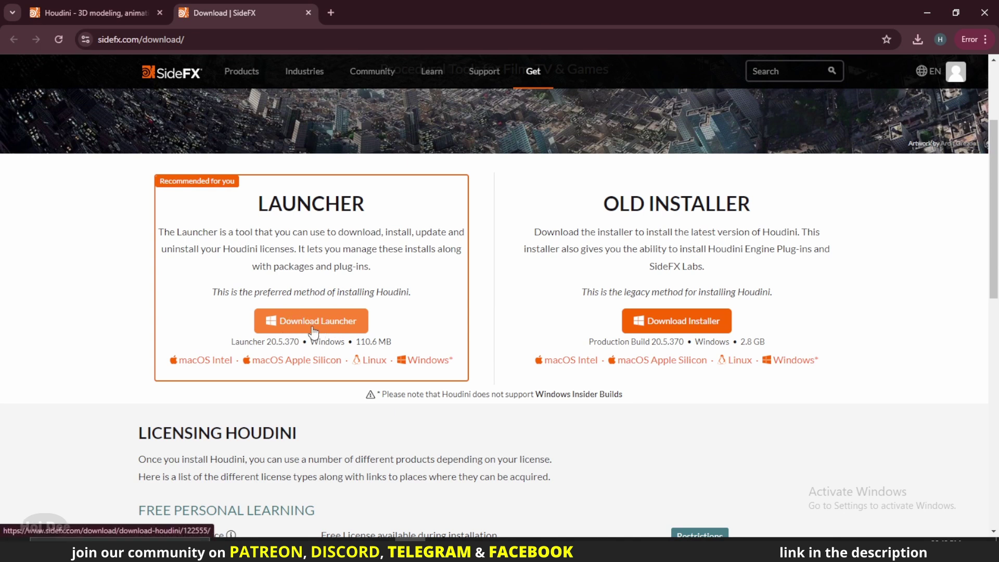
Minimize the browser and launch Houdini Launcher from its desktop shortcut.
left_click(928, 13)
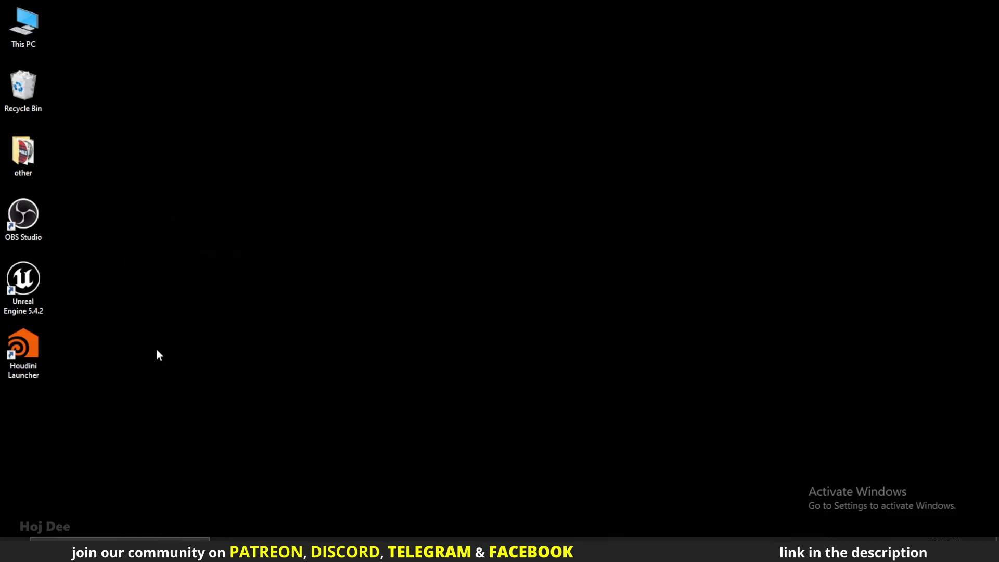
left_click(19, 352)
double_click(18, 352)
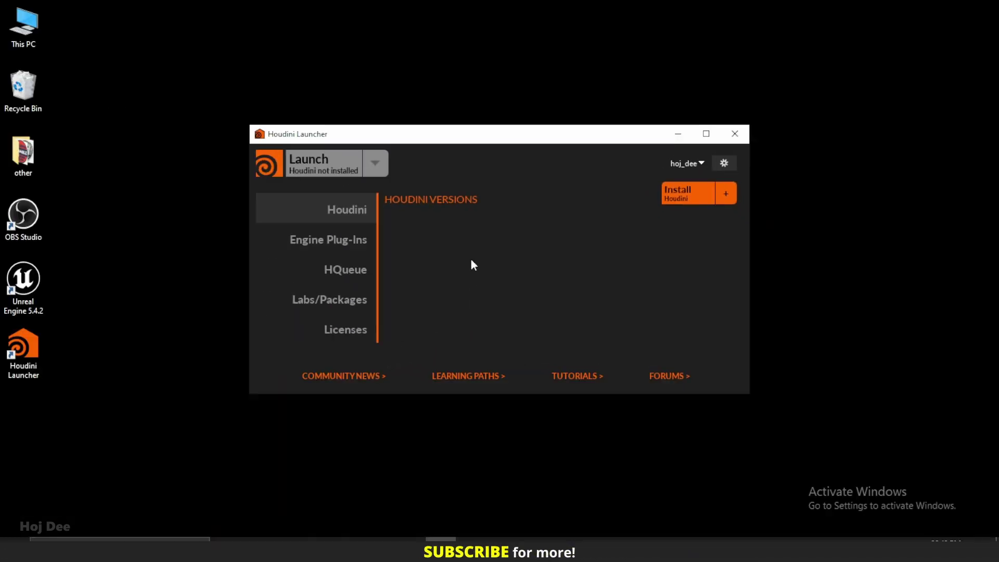
Install the Unreal Plug-In for Production Build 20.5.370 under Engine Plug-Ins.
left_click(332, 246)
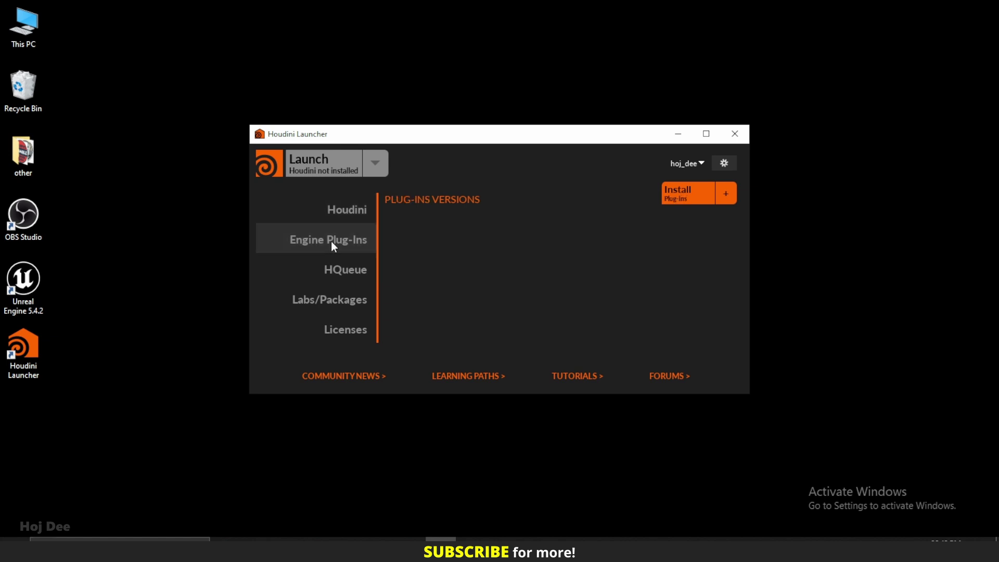
left_click(691, 194)
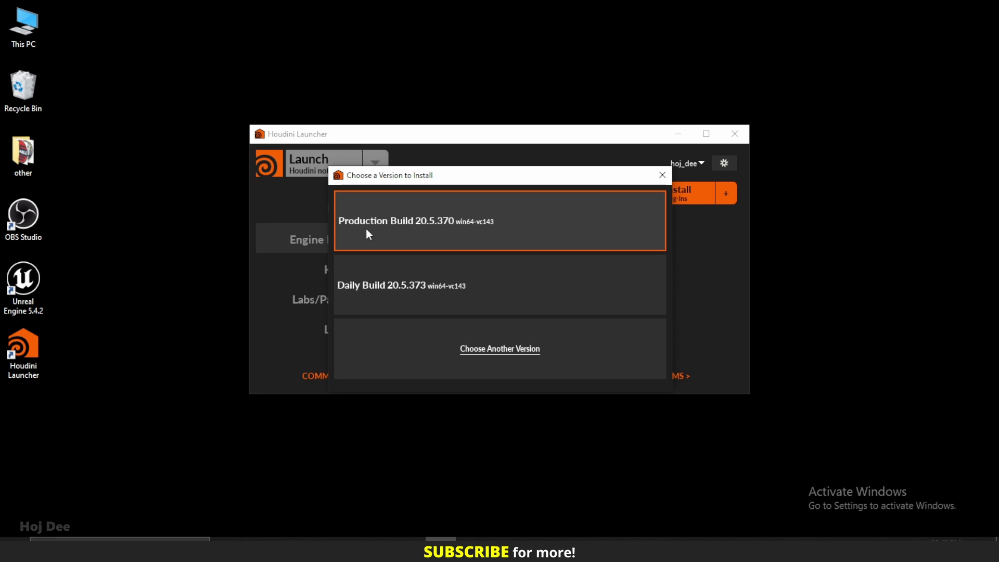
left_click(422, 227)
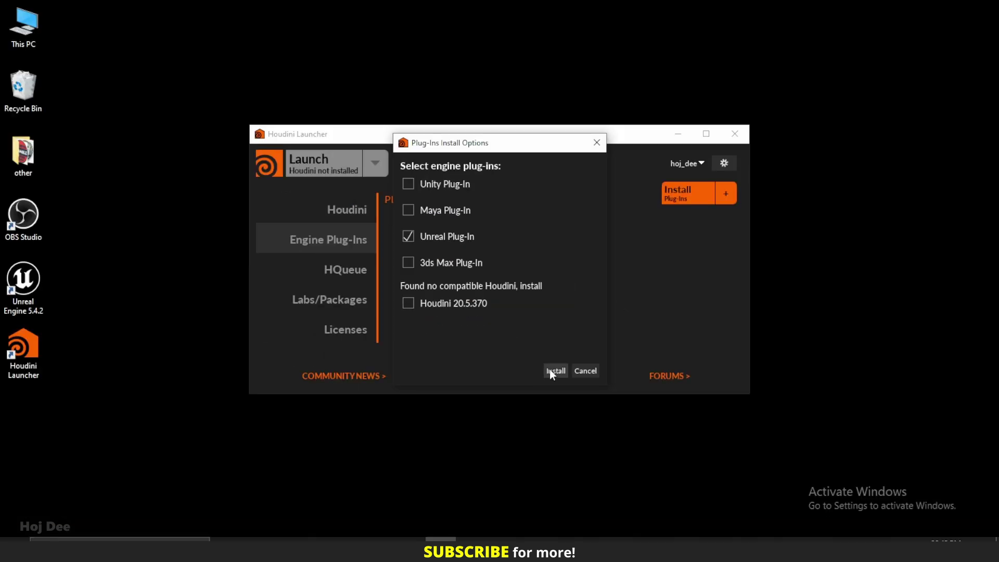
left_click(555, 371)
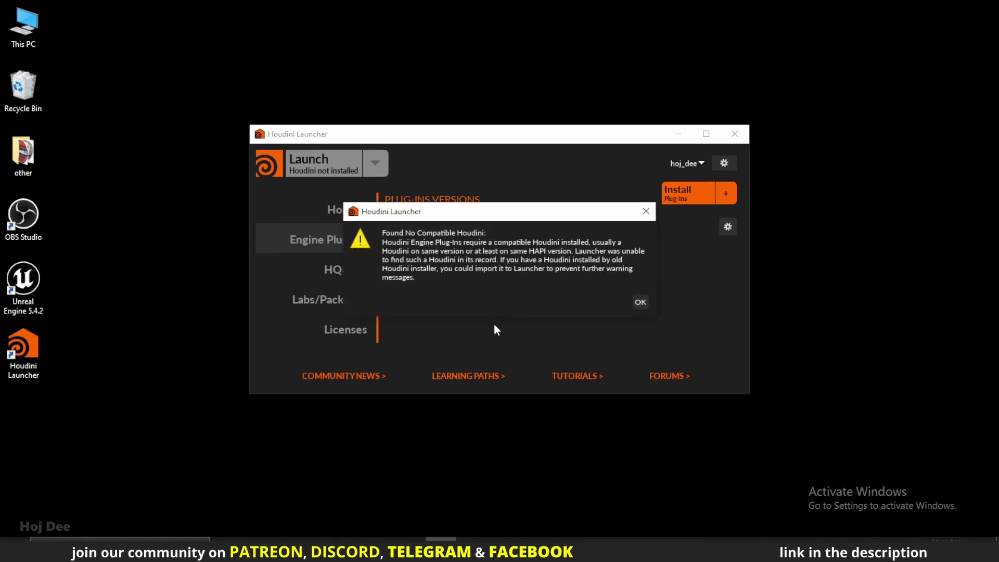
Dismiss the compatibility warning and install Houdini Production Build 20.5.370.
left_click(644, 301)
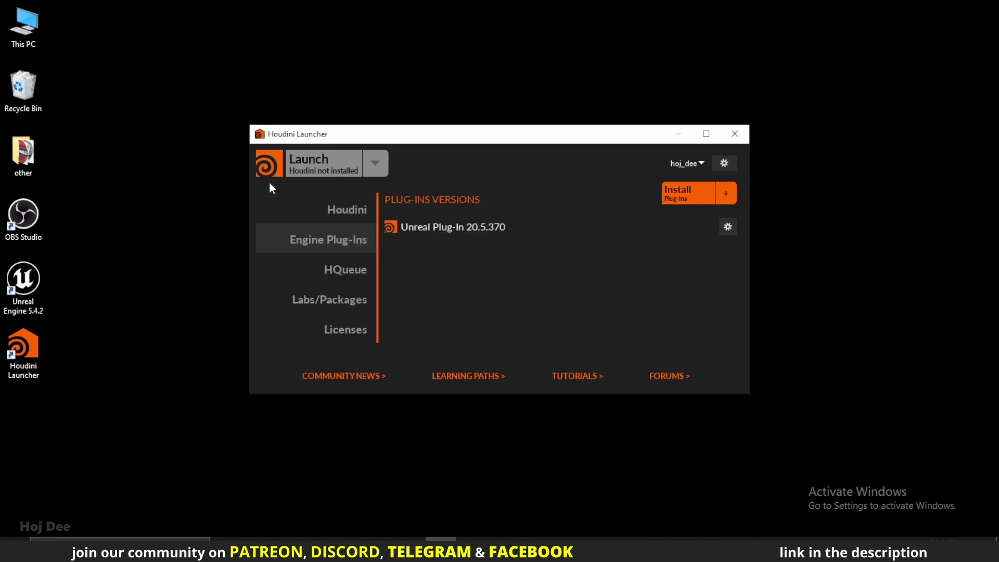
left_click(347, 208)
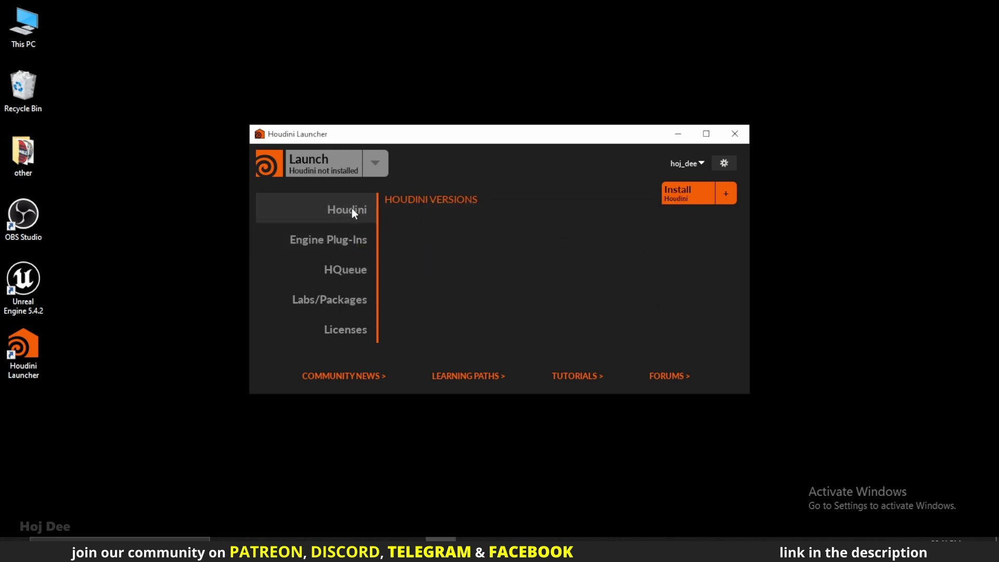
left_click(689, 198)
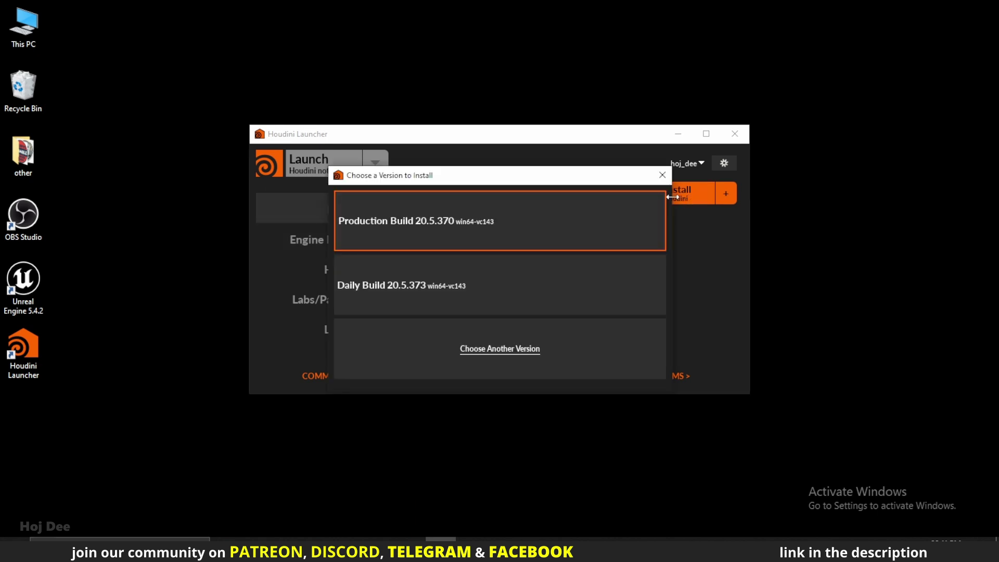
left_click(423, 232)
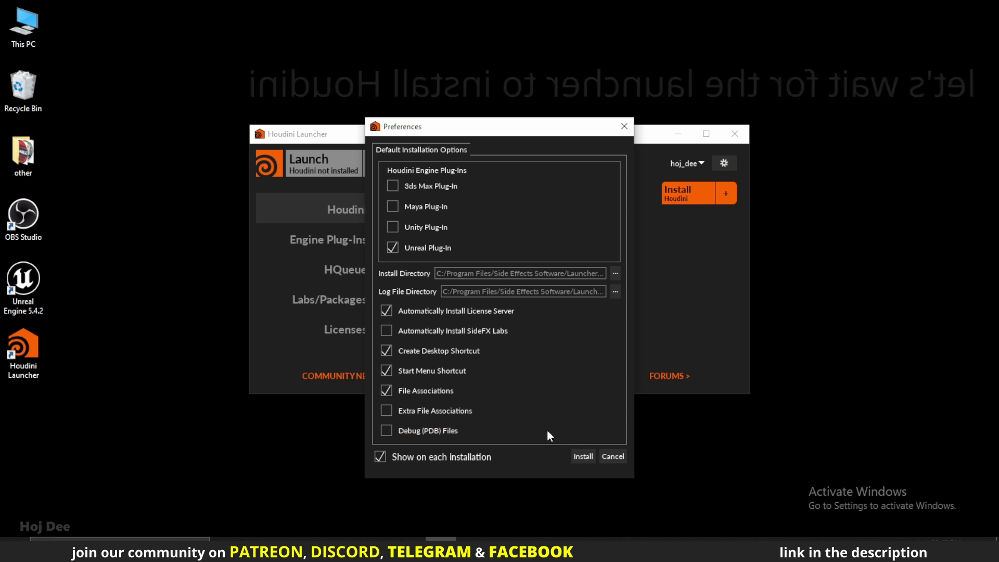
left_click(582, 456)
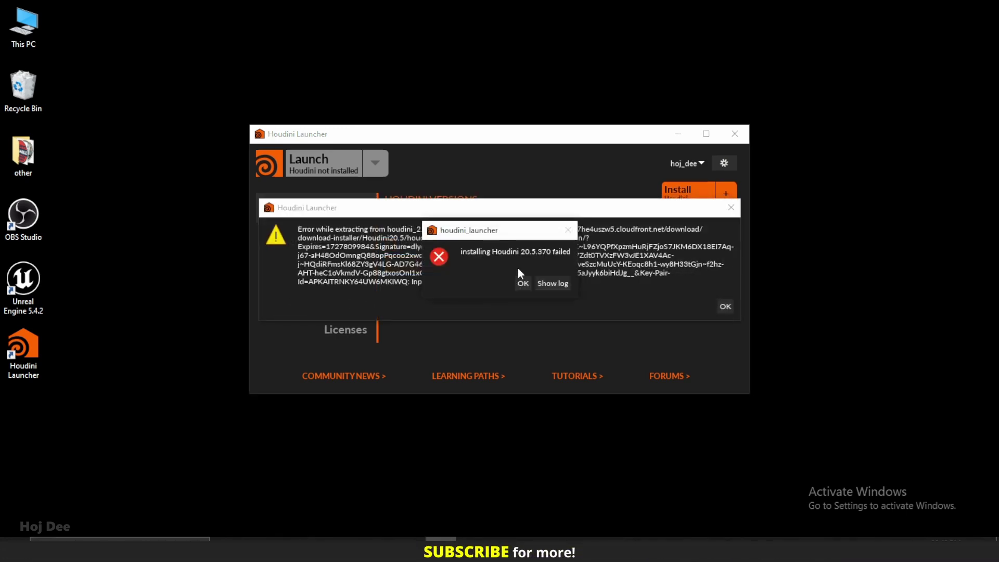
Dismiss the install-failed and extraction errors, then Repair the Houdini 20.5.370 install.
left_click(522, 283)
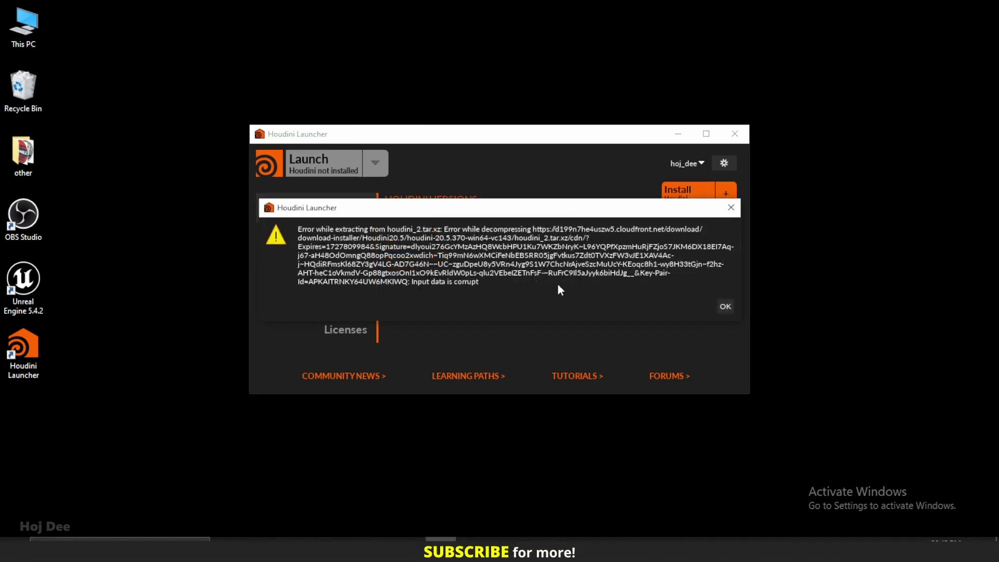
left_click(725, 307)
left_click(701, 248)
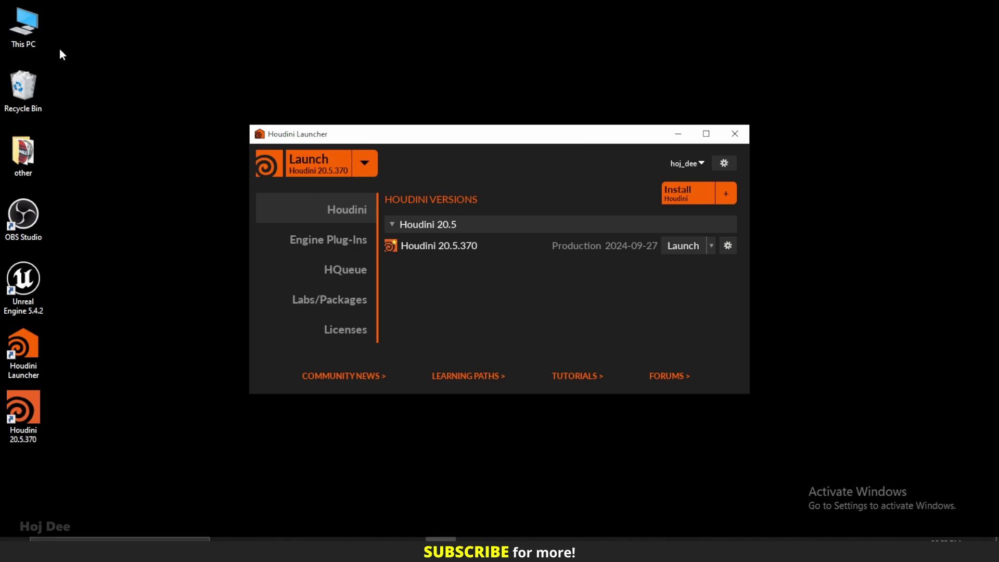
Browse from This PC to C:\Program Files\Side Effects Software\Houdini Engine\Unreal\20.5.370.
double_click(24, 26)
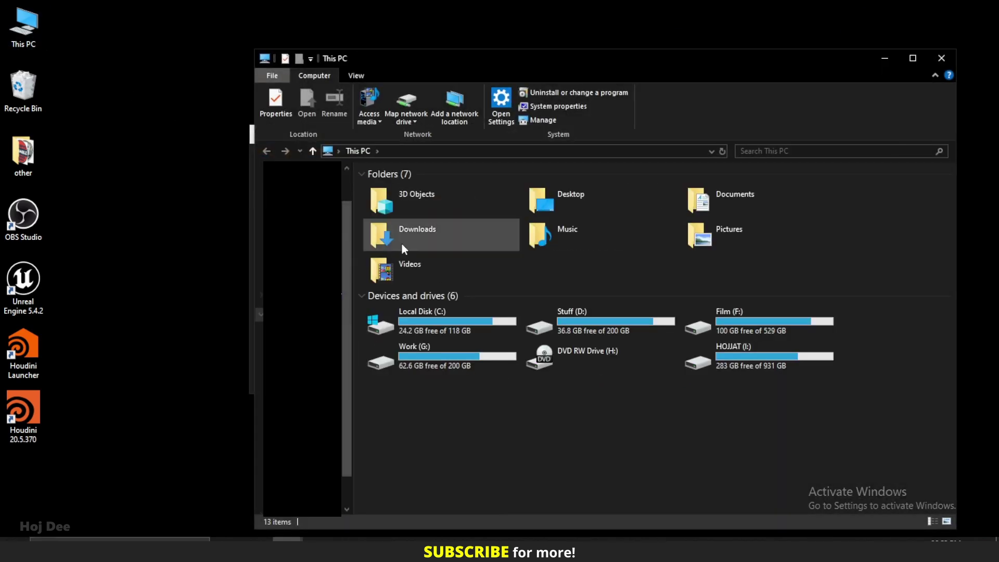
double_click(448, 319)
double_click(405, 272)
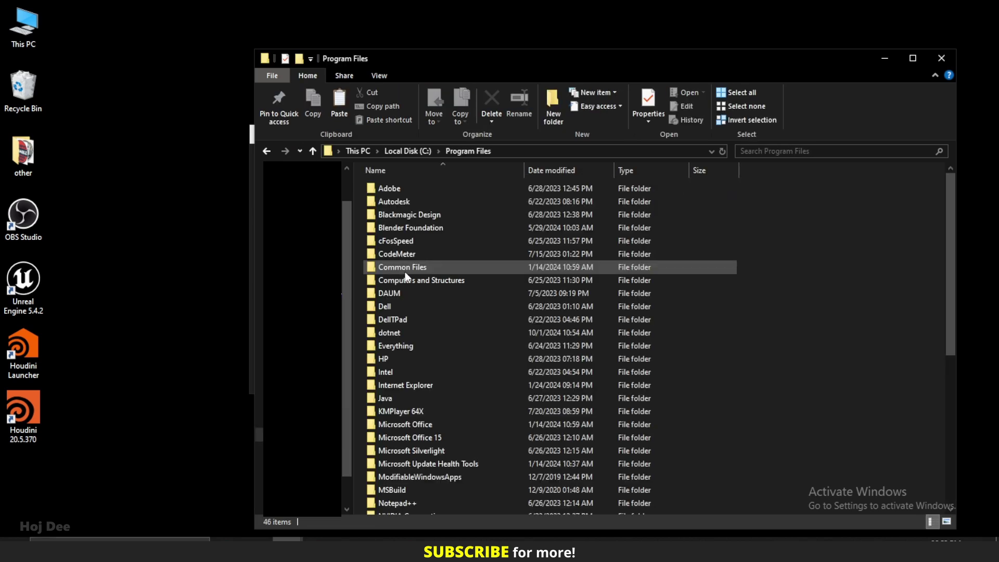
left_click(408, 401)
scroll(408, 401, "down", 7)
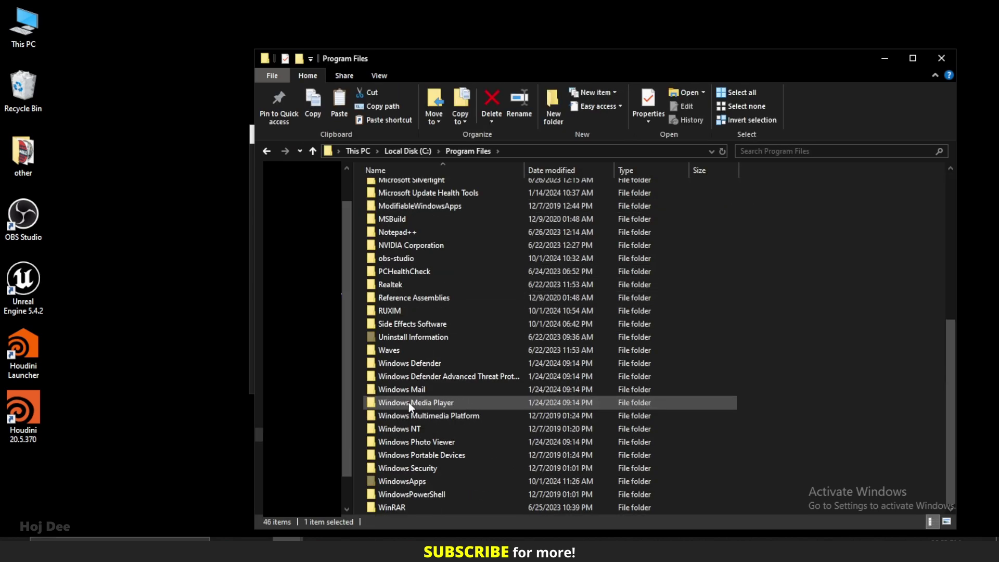
double_click(407, 327)
double_click(395, 206)
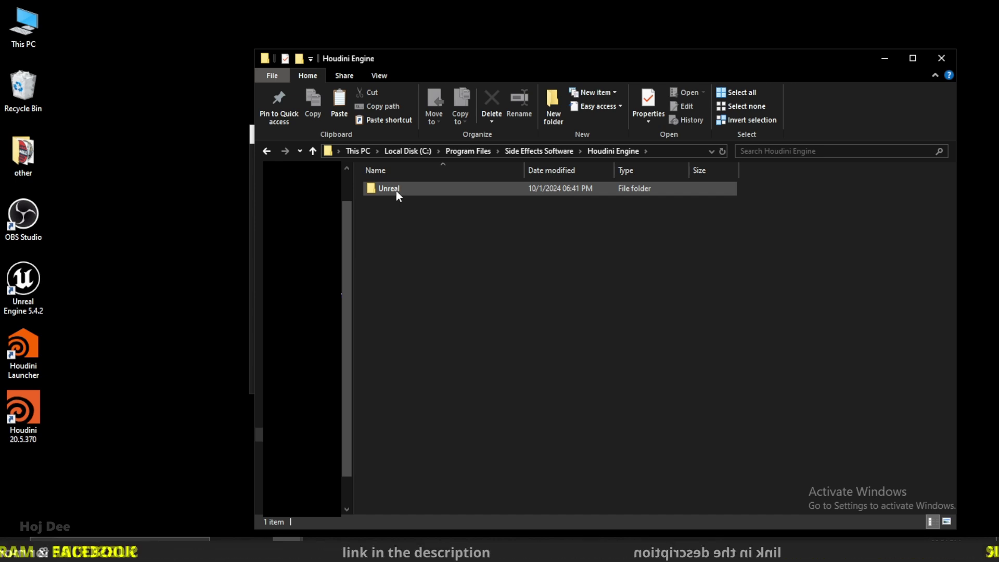
double_click(395, 190)
double_click(396, 188)
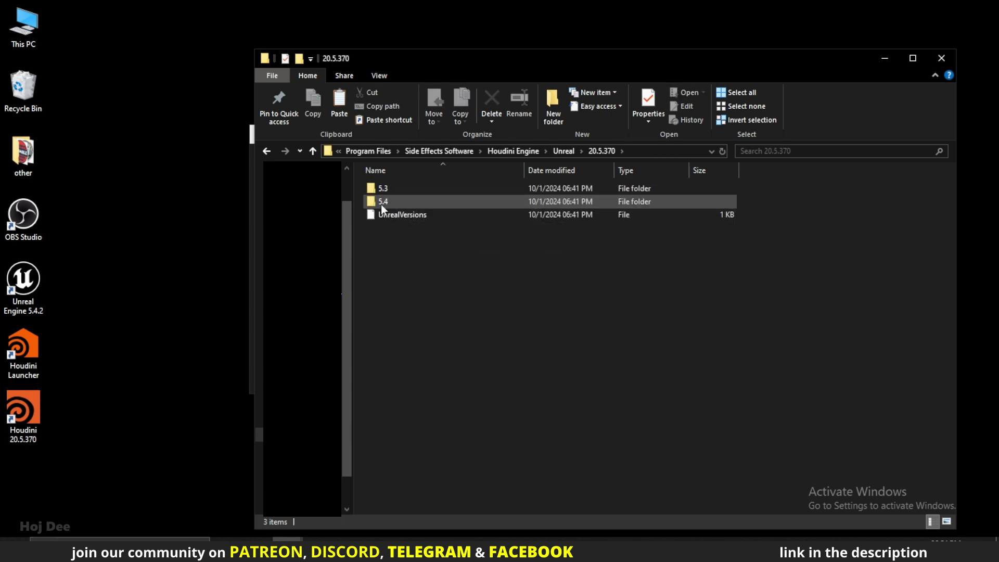
mouse_move(385, 204)
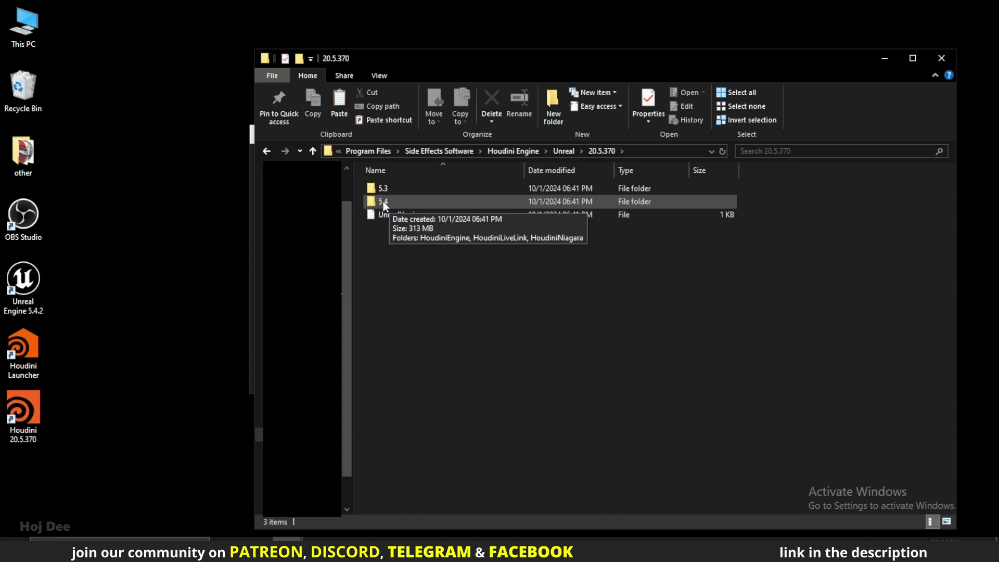
Copy the three Houdini folders from 5.4 and paste them into G:\UE_5.4\Engine\Plugins\Runtime.
double_click(383, 202)
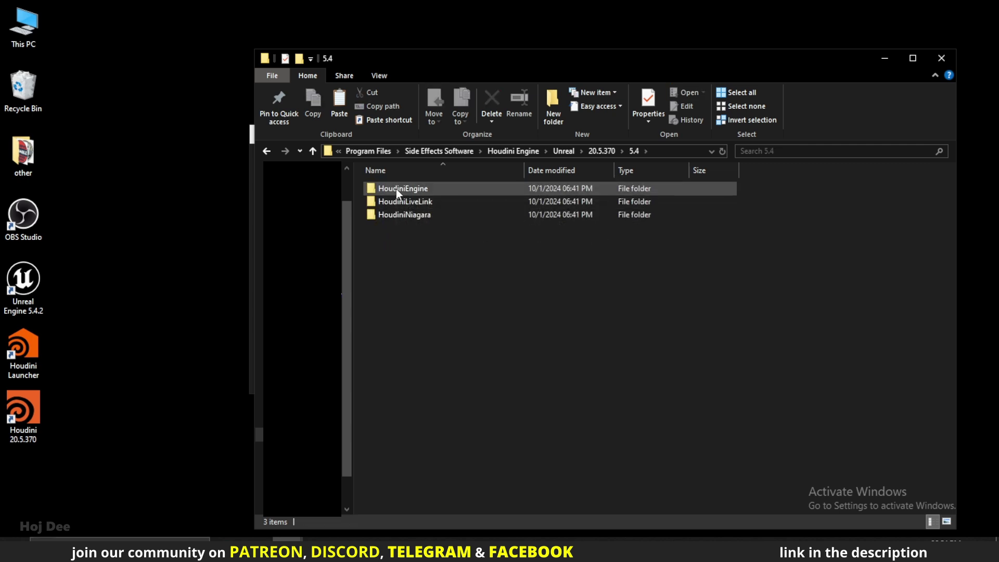
left_click_drag(395, 188, 423, 250)
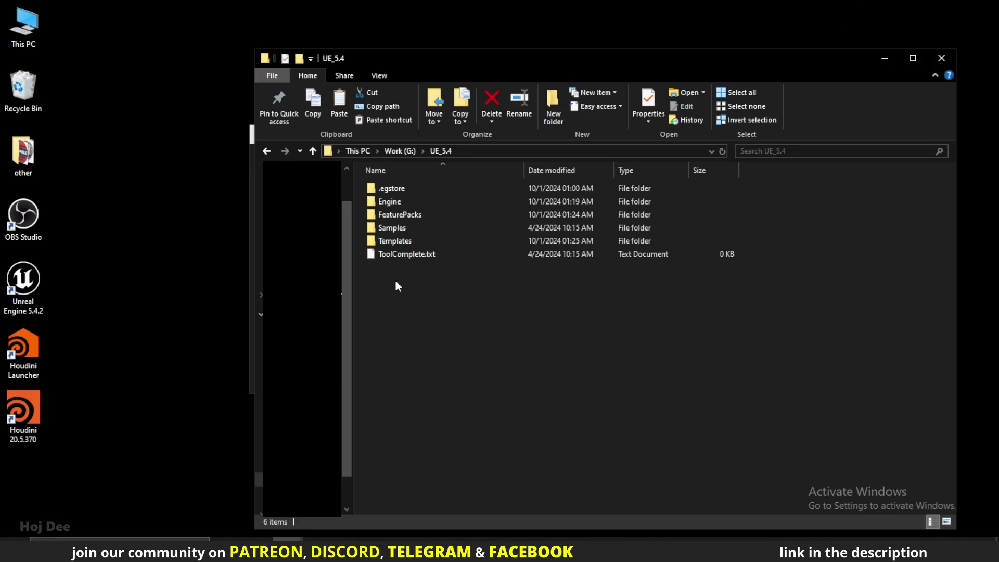
double_click(383, 202)
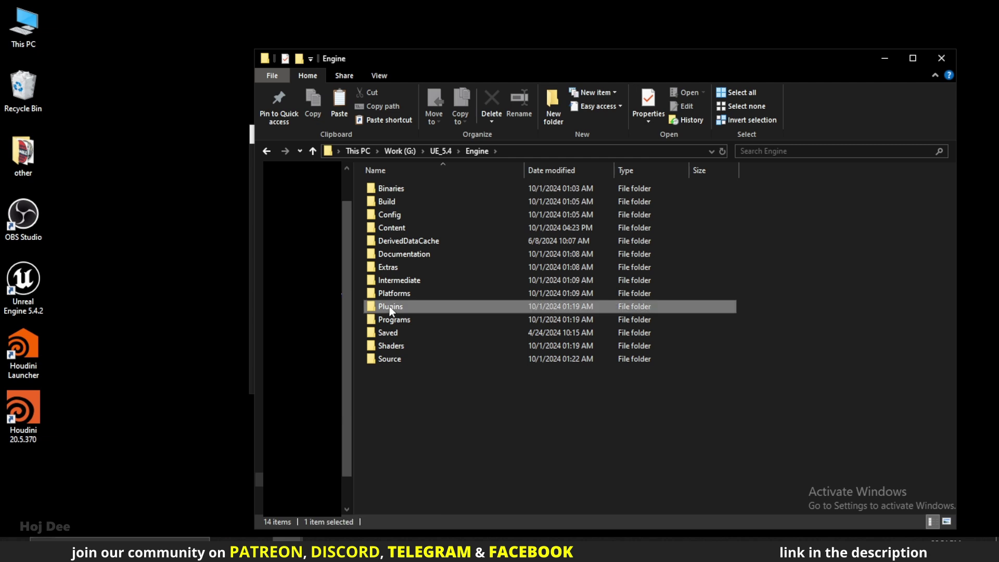
double_click(389, 307)
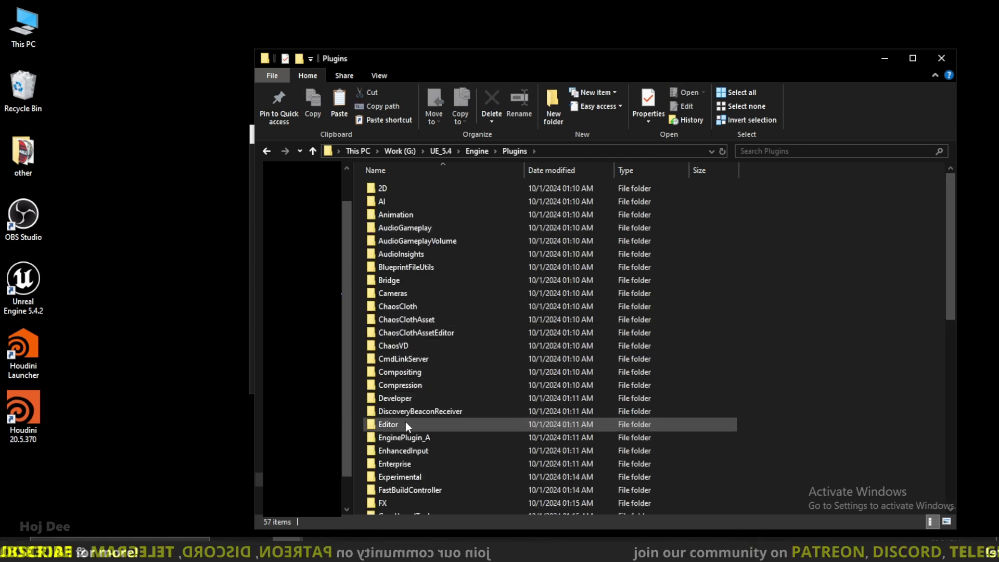
scroll(409, 443, "down", 4)
scroll(406, 426, "down", 3)
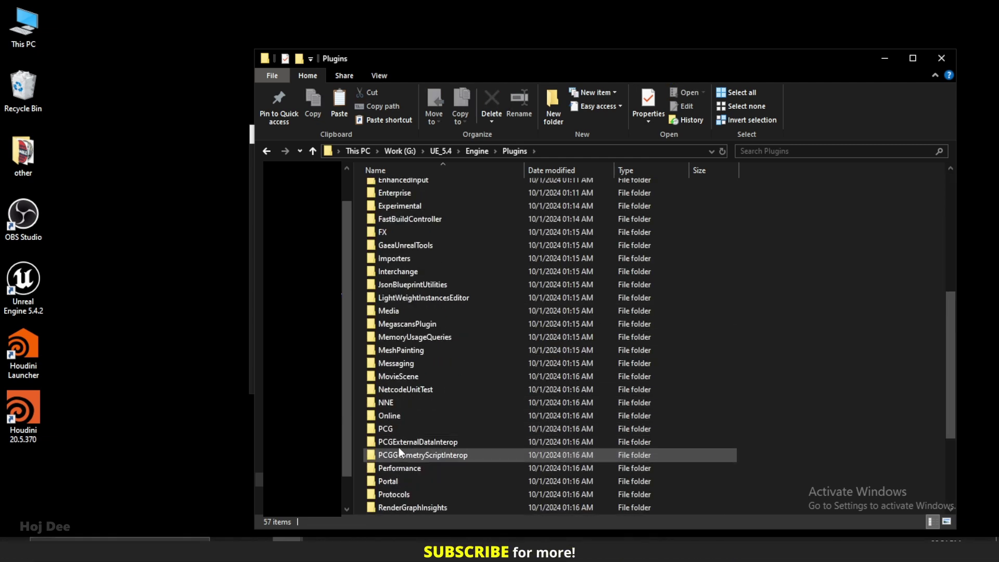
scroll(398, 461, "down", 2)
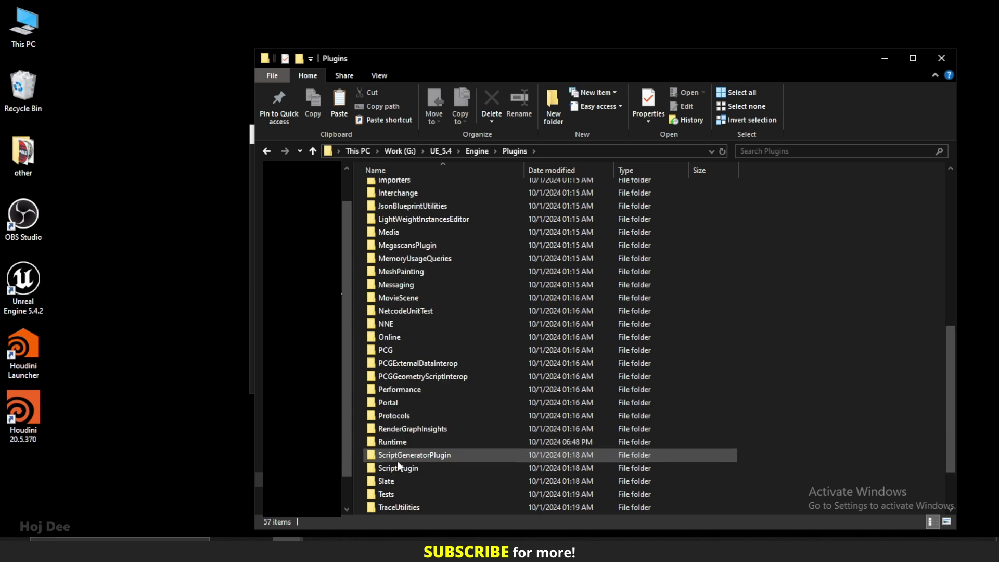
double_click(393, 442)
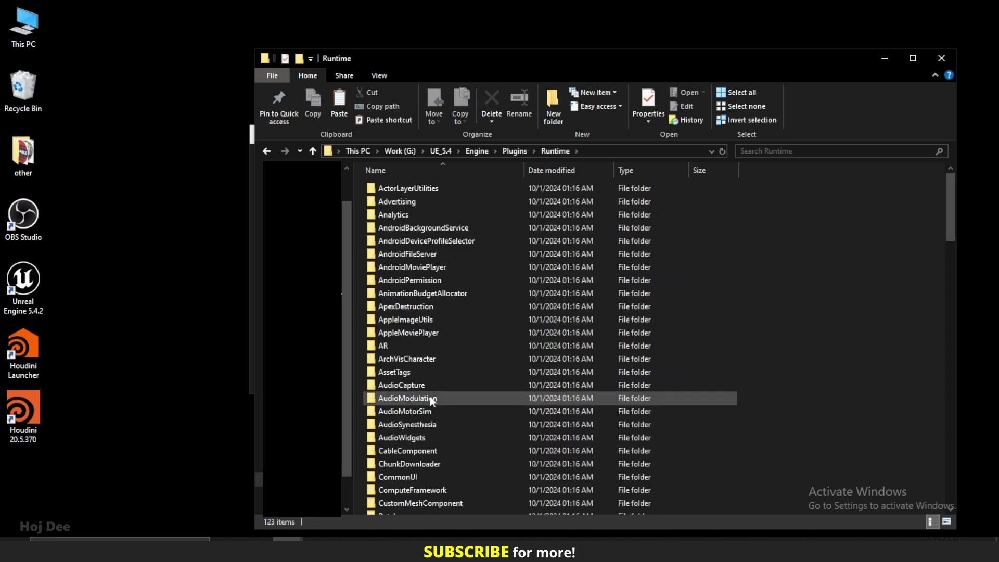
key("ctrl+v")
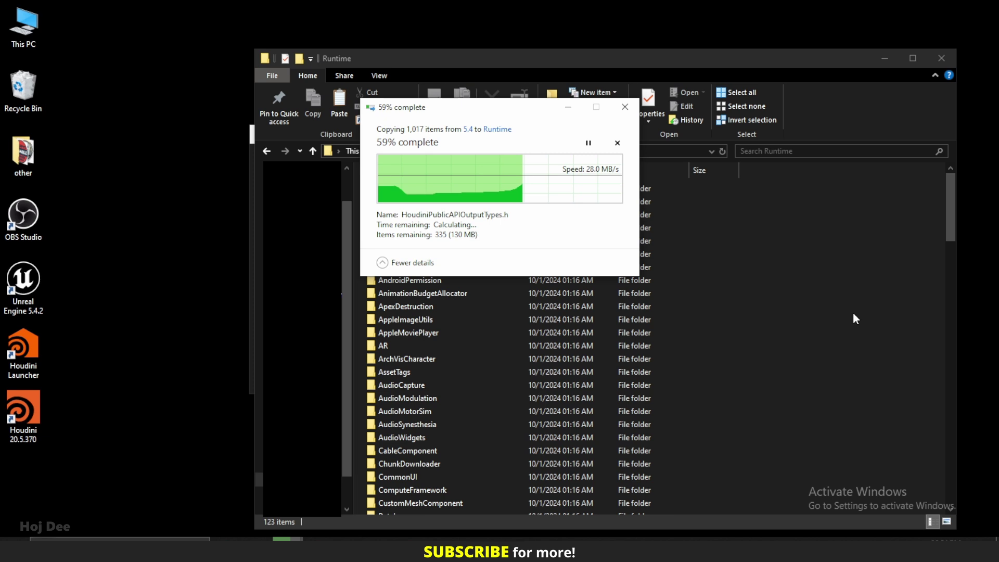
left_click(838, 323)
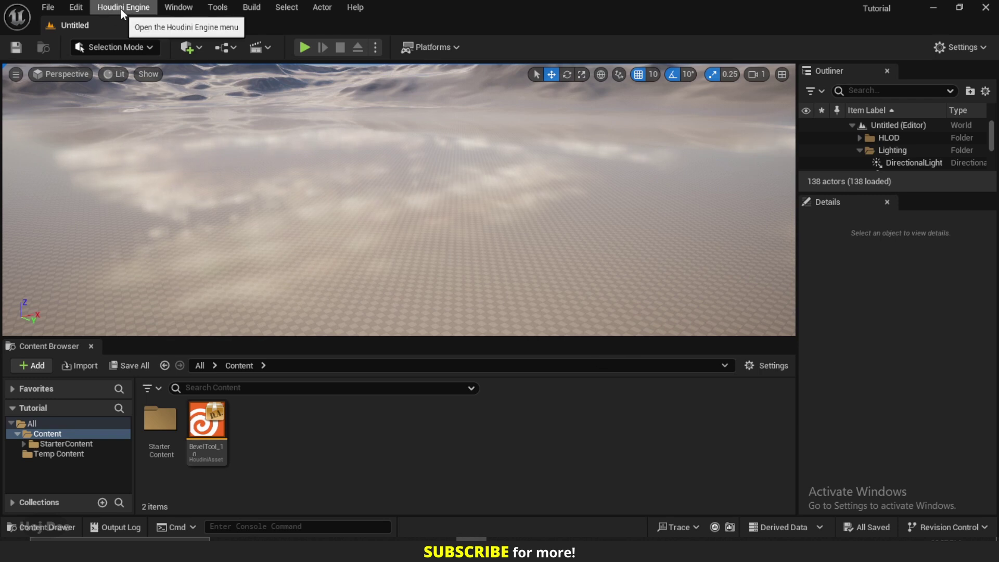
left_click(963, 47)
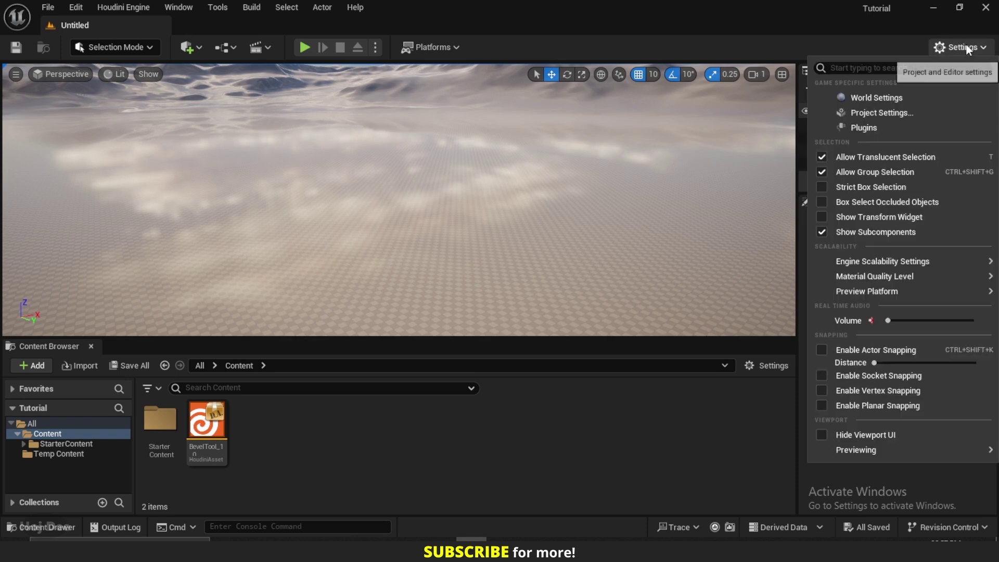
left_click(861, 129)
type("hou")
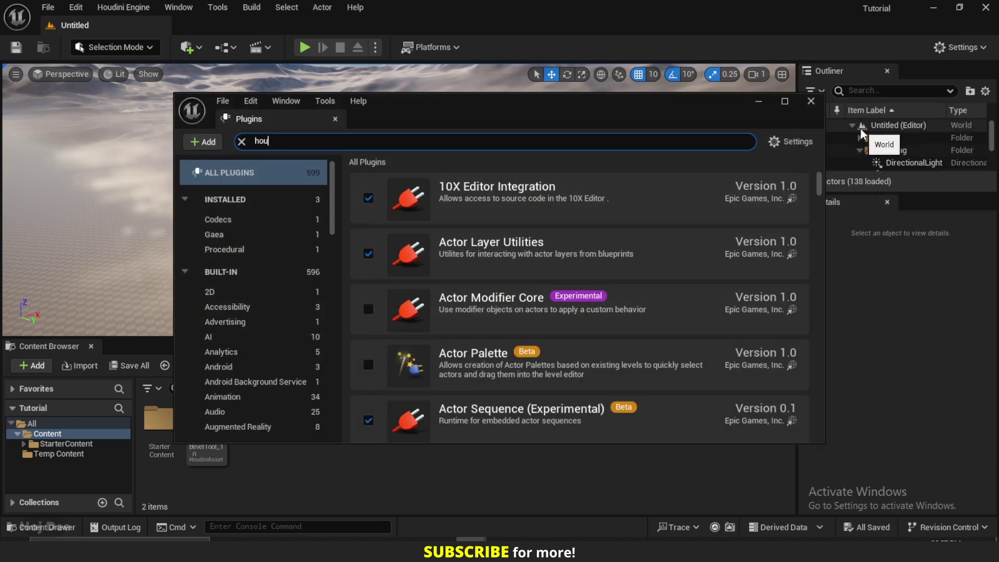
type("dini")
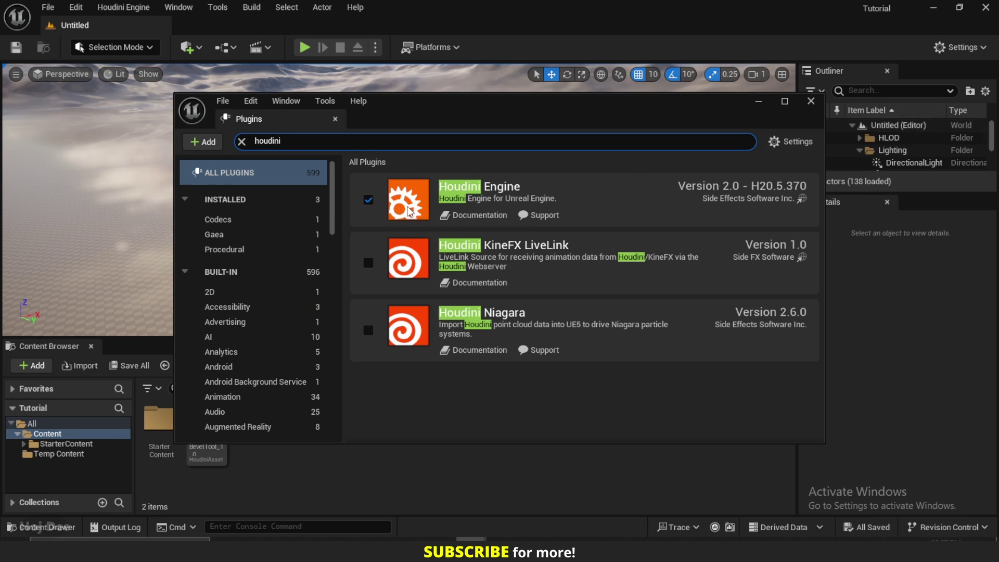
left_click(810, 101)
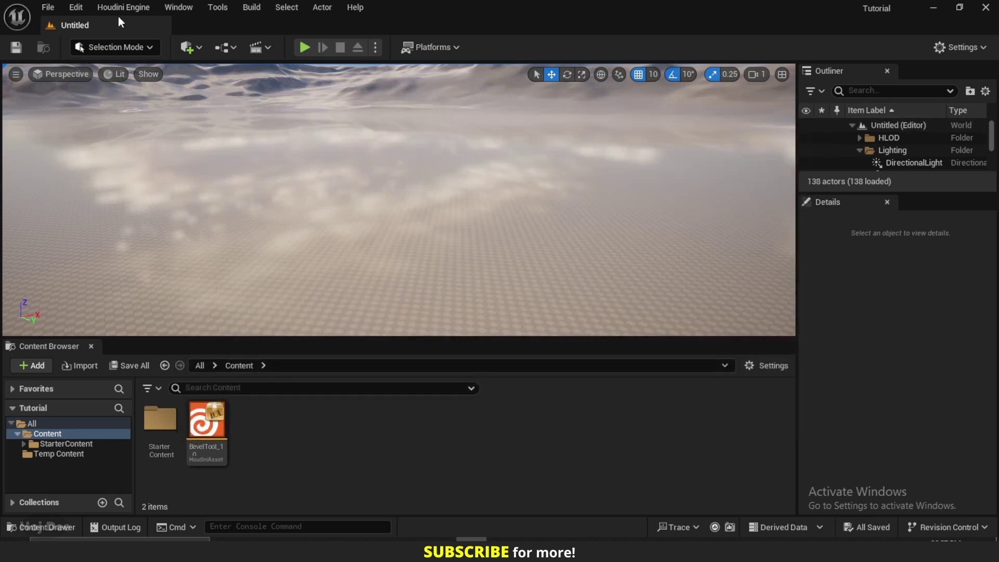
Choose Houdini Engine > Create Session, then confirm Stop Session now appears in the menu.
left_click(123, 9)
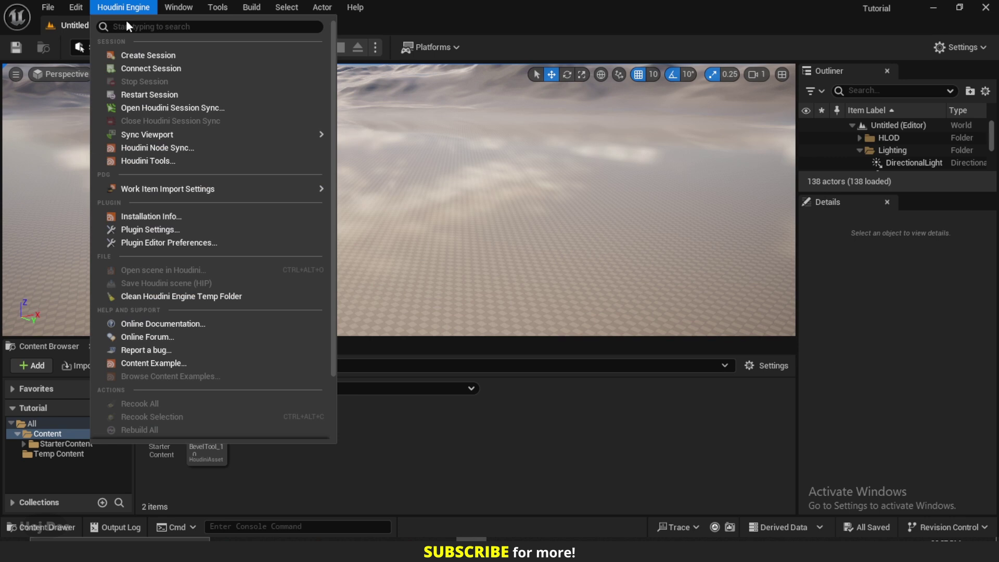
left_click(144, 55)
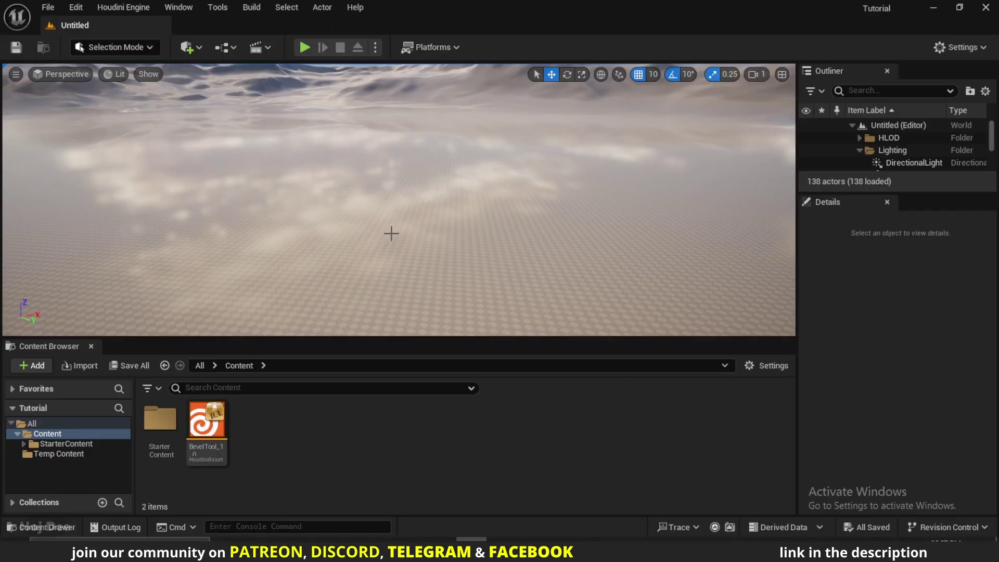
left_click(121, 7)
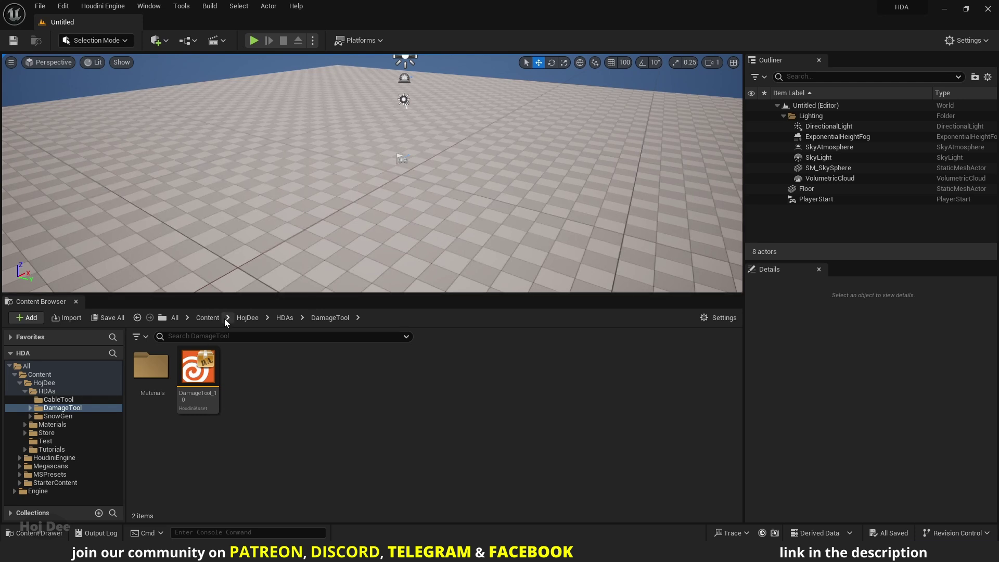
Place DamageTool_1_0 in the level and add a Cube from Quick Add > Shapes.
left_click_drag(195, 390, 347, 204)
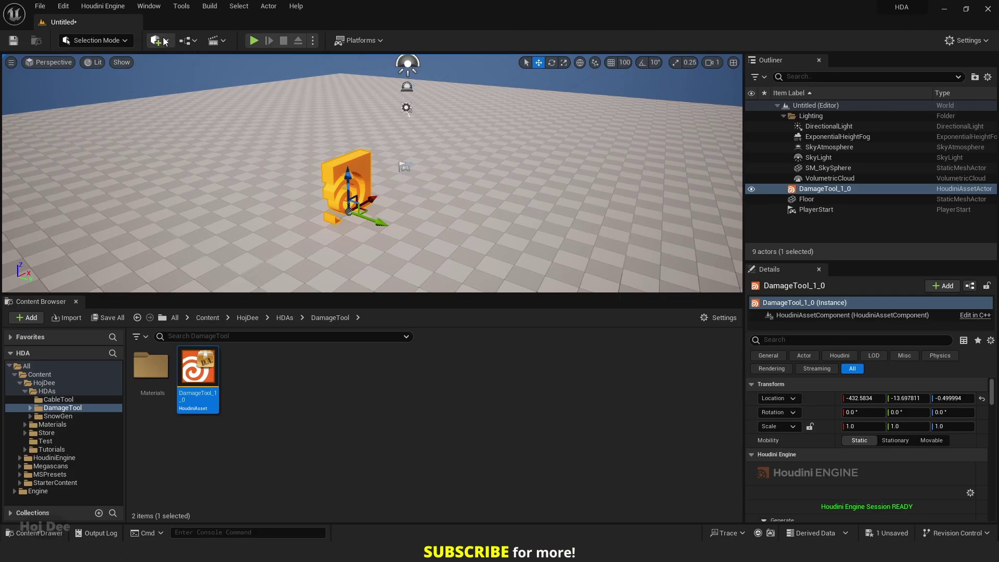
left_click(155, 40)
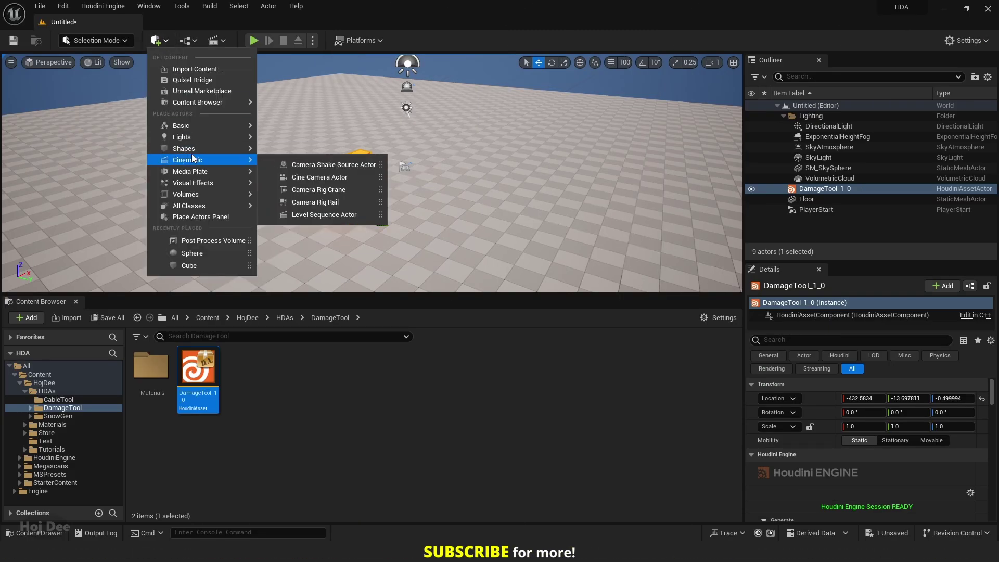
mouse_move(239, 148)
left_click(281, 155)
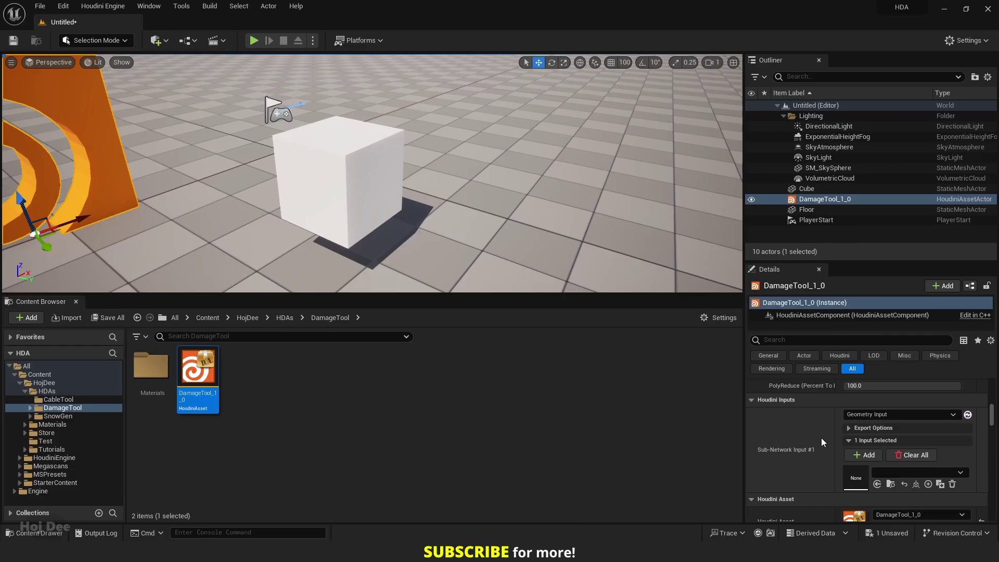
Set the tool's input to World Input and select the Cube as that input.
left_click(873, 416)
left_click(865, 435)
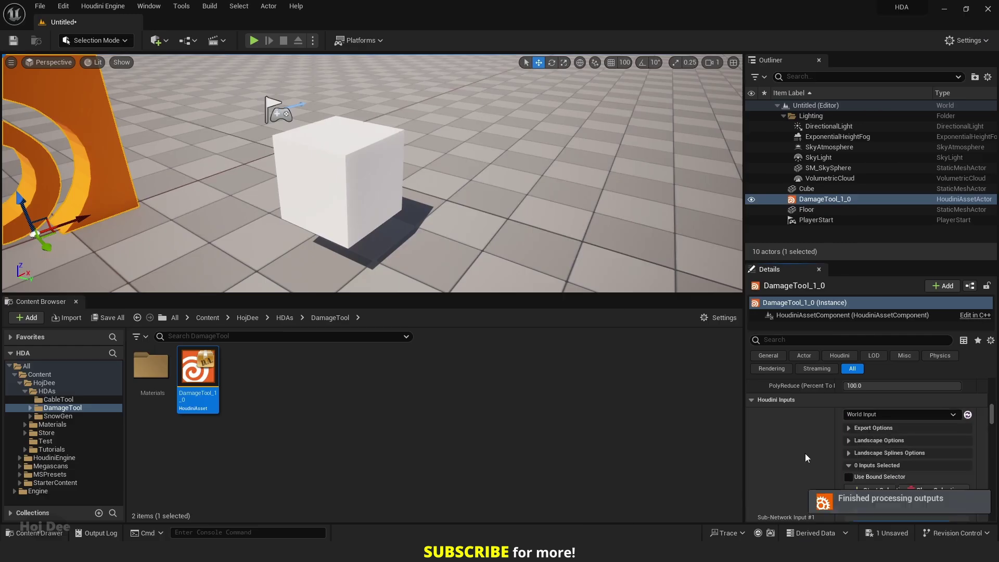
scroll(805, 453, "down", 1)
left_click(867, 461)
left_click(338, 182)
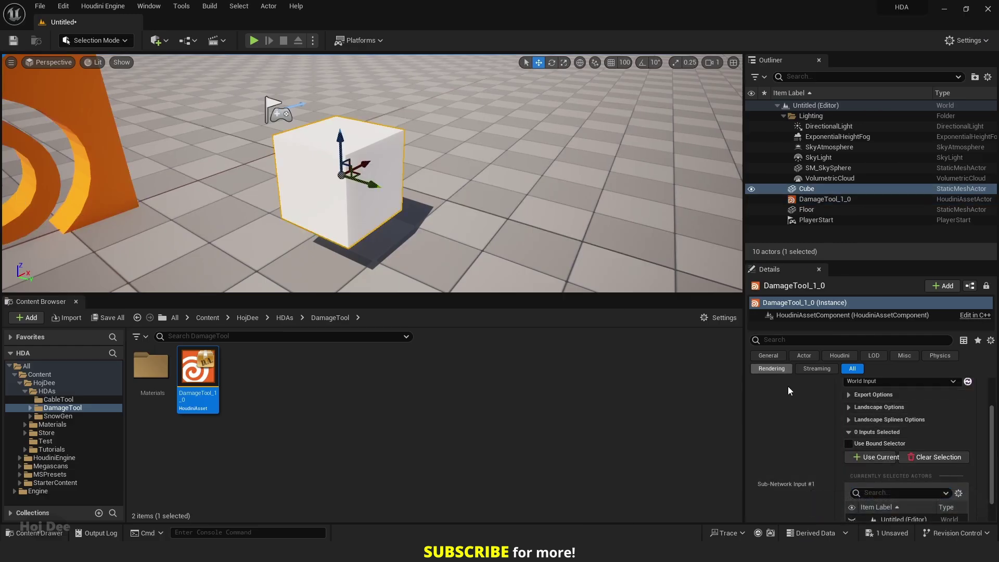
left_click(869, 458)
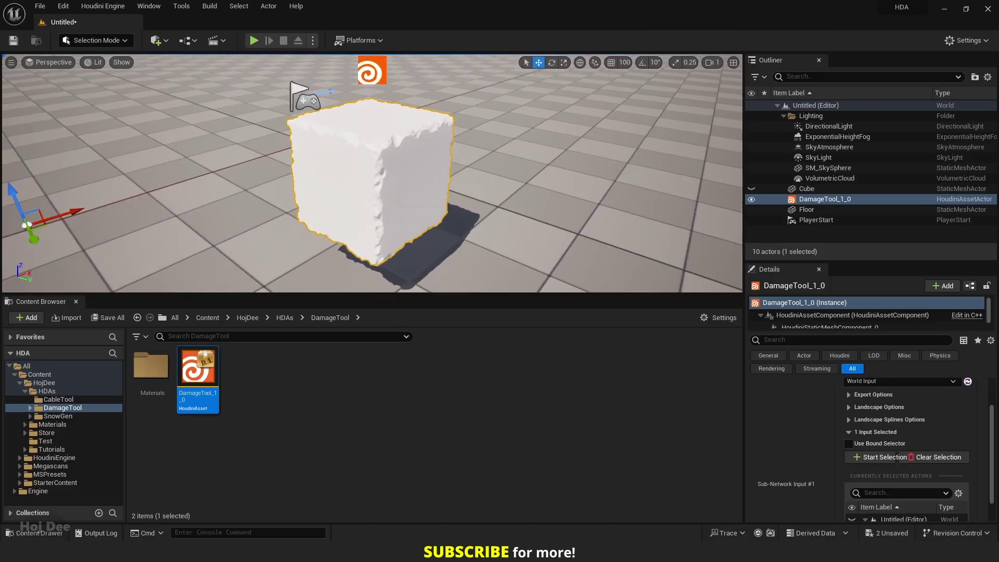